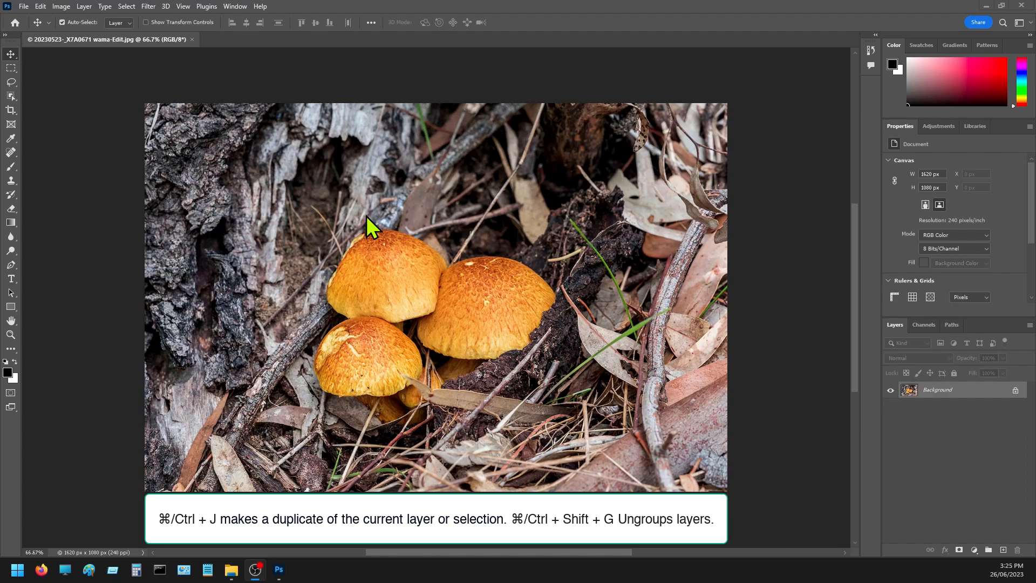
Duplicate the Background layer and add a white layer mask to the duplicate
{"action": "key", "text": "ctrl+j"}
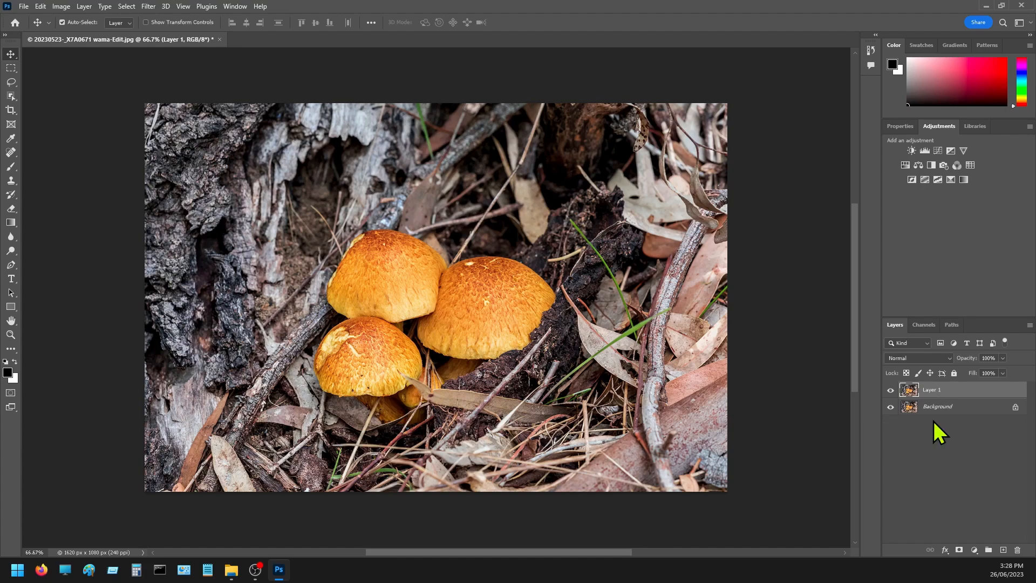
{"action": "left_click", "coordinate": [959, 549]}
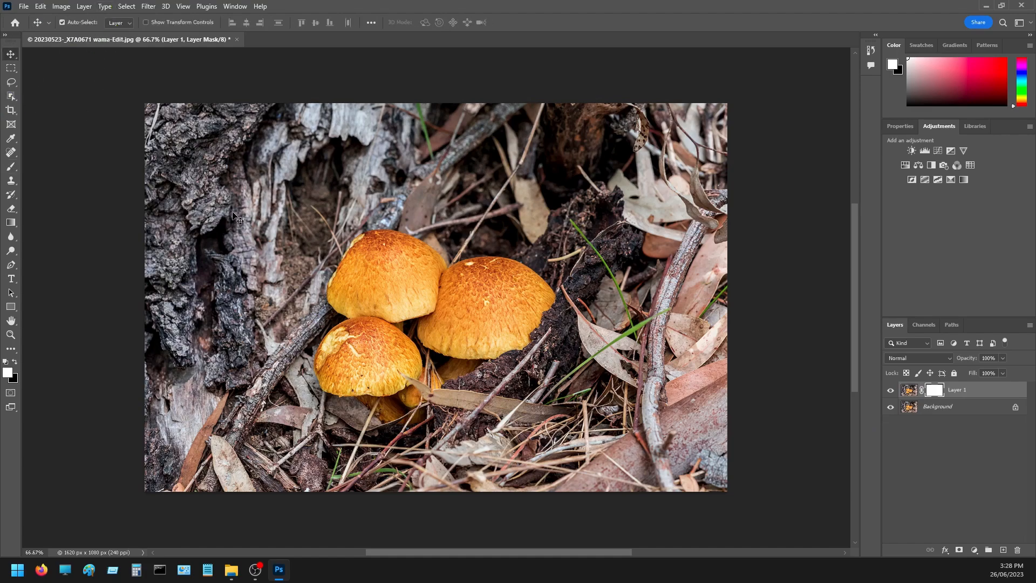
Set up the Brush tool at 77 px size and 85% hardness, with black as the foreground colour
{"action": "key", "text": "b"}
{"action": "left_click", "coordinate": [78, 22]}
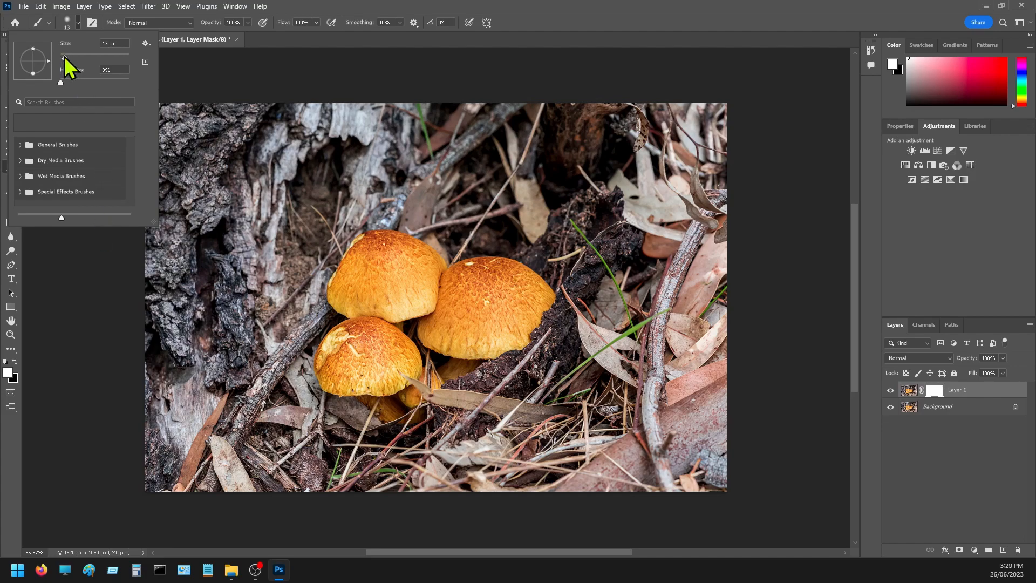
{"action": "left_click_drag", "start_coordinate": [64, 57], "coordinate": [73, 57]}
{"action": "left_click", "coordinate": [86, 56]}
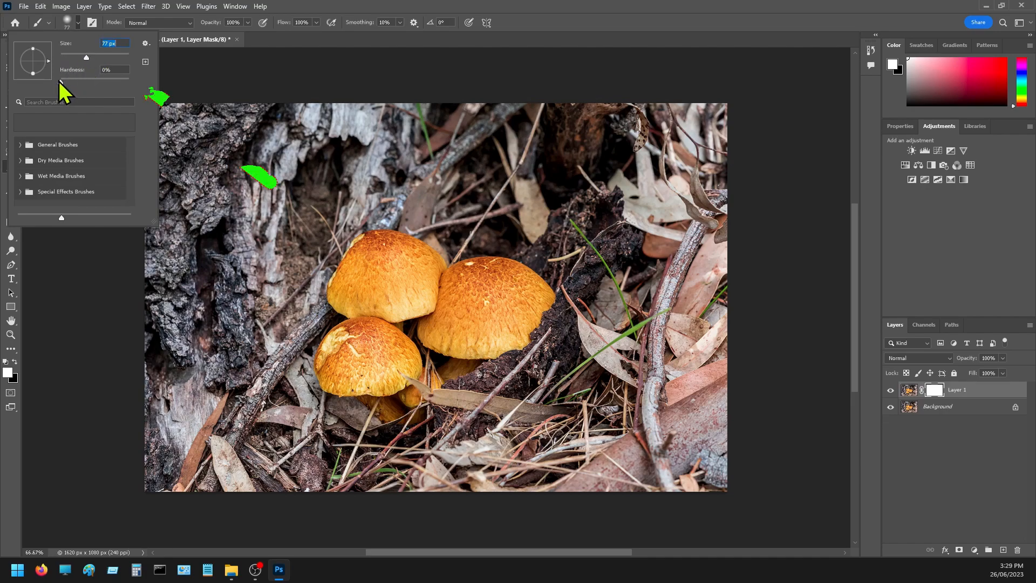
{"action": "mouse_move", "coordinate": [59, 82]}
{"action": "left_mouse_down"}
{"action": "mouse_move", "coordinate": [127, 82]}
{"action": "mouse_move", "coordinate": [117, 82]}
{"action": "left_mouse_up"}
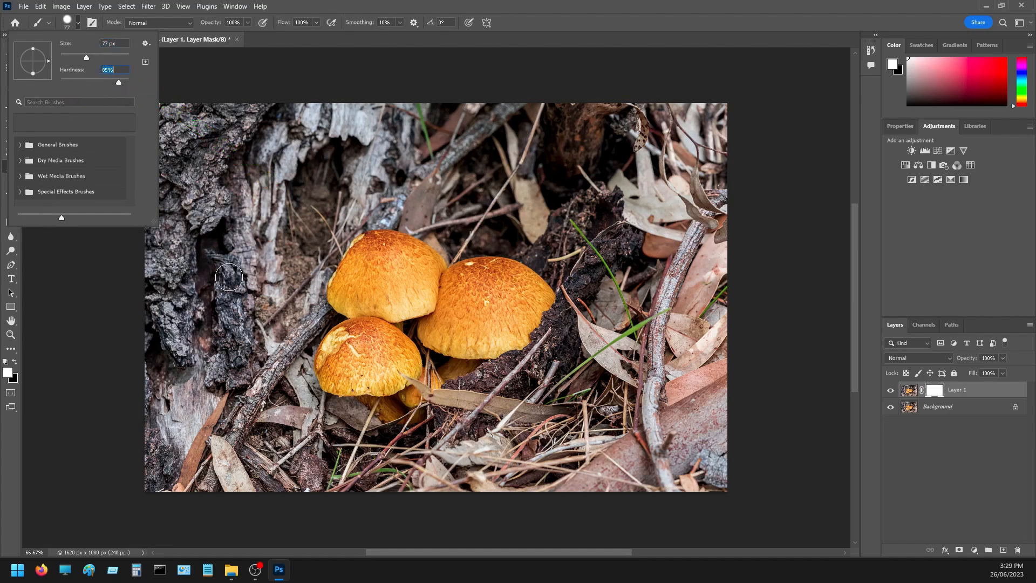
{"action": "left_click", "coordinate": [386, 274]}
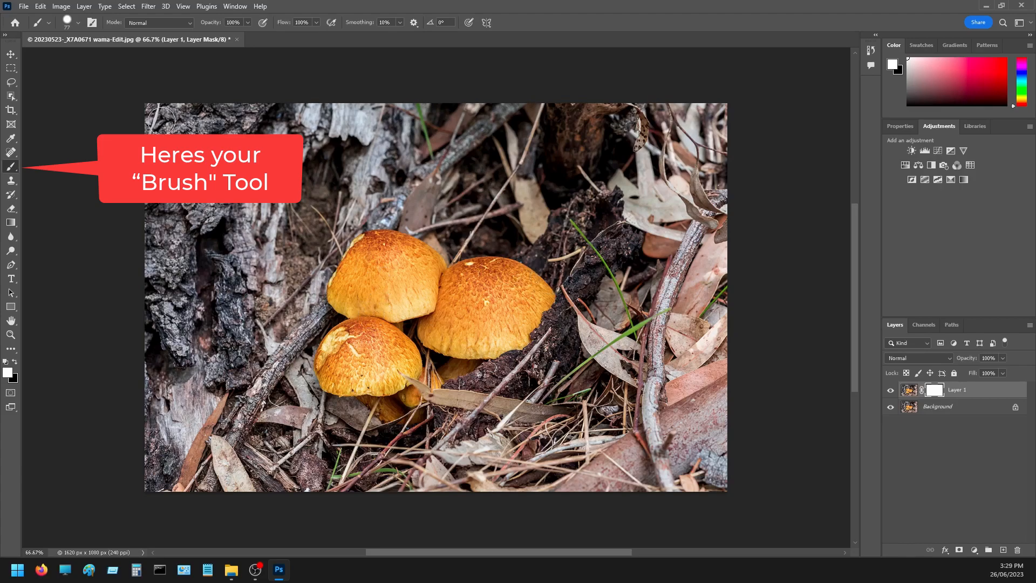
{"action": "left_click", "coordinate": [14, 361]}
{"action": "left_click", "coordinate": [79, 23]}
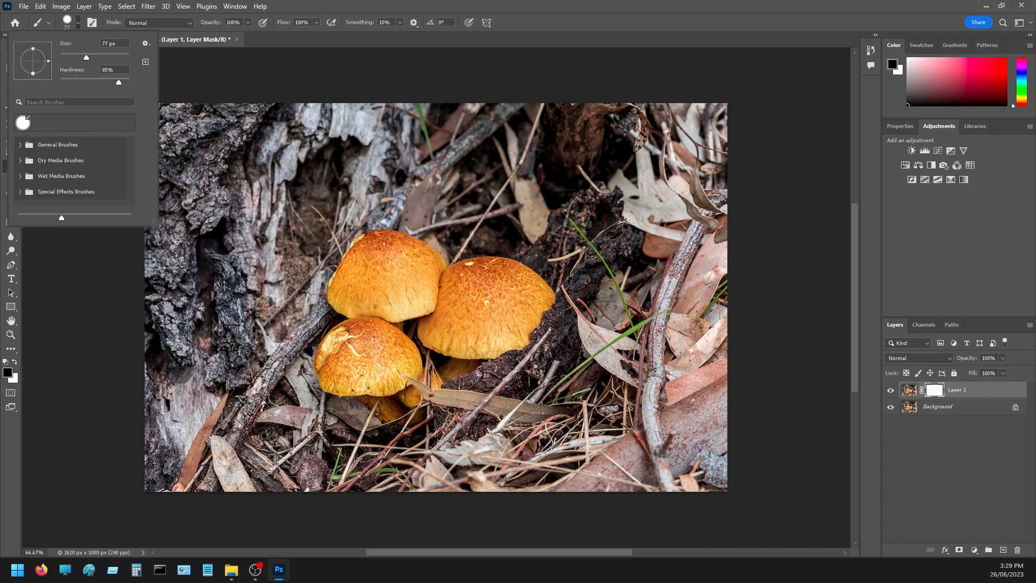
Paint a black stroke down the left mushrooms on Layer 1's image, and another across the right mushroom with brush hardness 0%
{"action": "left_click", "coordinate": [909, 390]}
{"action": "left_click_drag", "start_coordinate": [400, 258], "coordinate": [381, 350]}
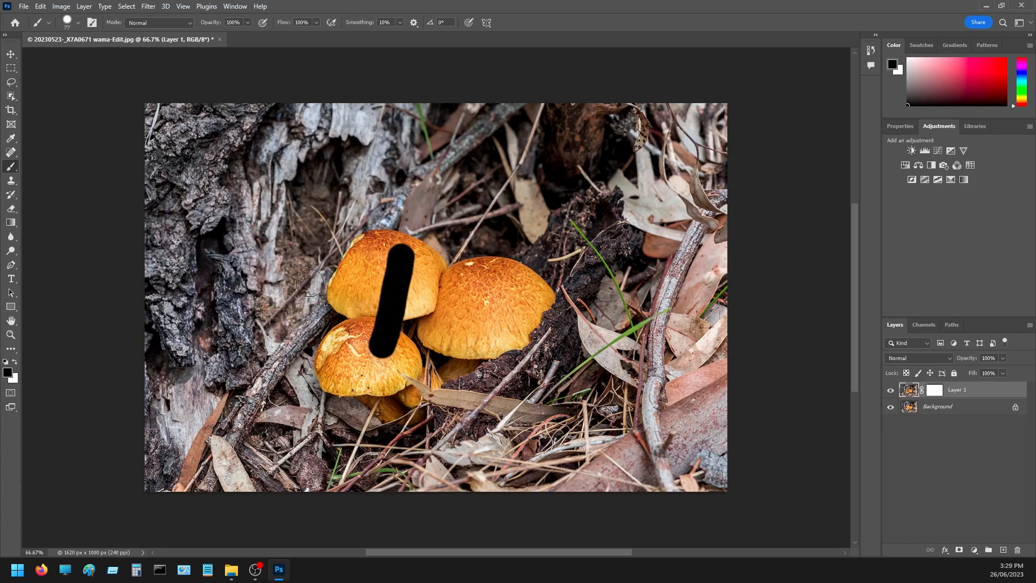
{"action": "left_click", "coordinate": [78, 24]}
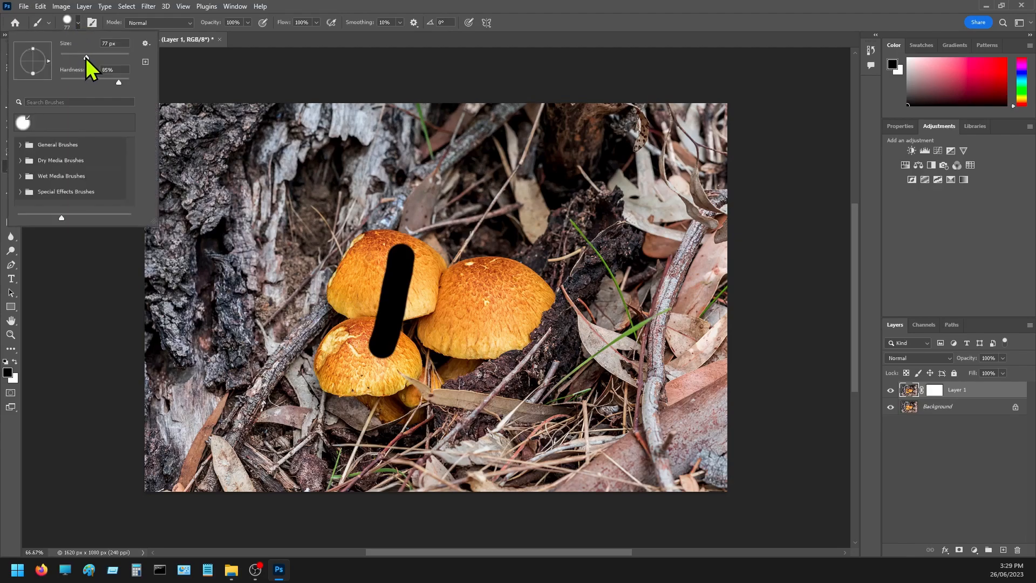
{"action": "left_click_drag", "start_coordinate": [118, 82], "coordinate": [58, 85]}
{"action": "left_click_drag", "start_coordinate": [492, 300], "coordinate": [432, 348]}
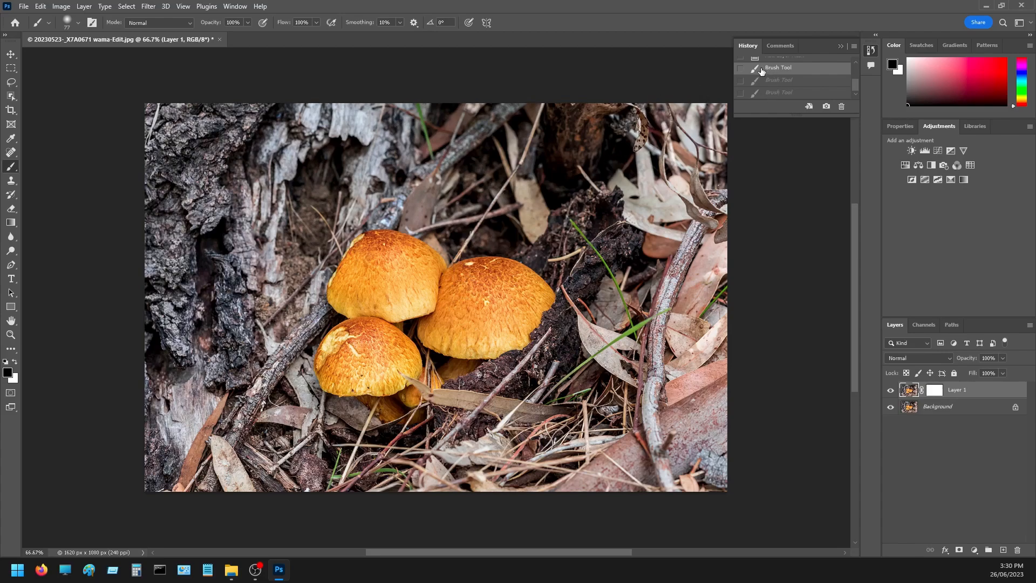
Revert the document history to the Open state, and move it forward to the Layer Via Copy state
{"action": "left_click_drag", "start_coordinate": [854, 83], "coordinate": [855, 68]}
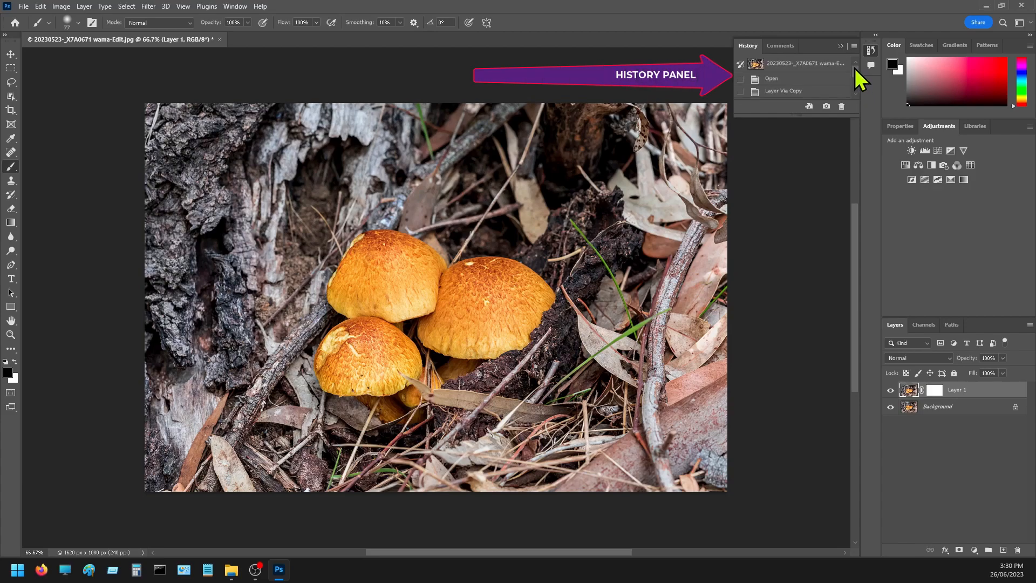
{"action": "left_click", "coordinate": [790, 78]}
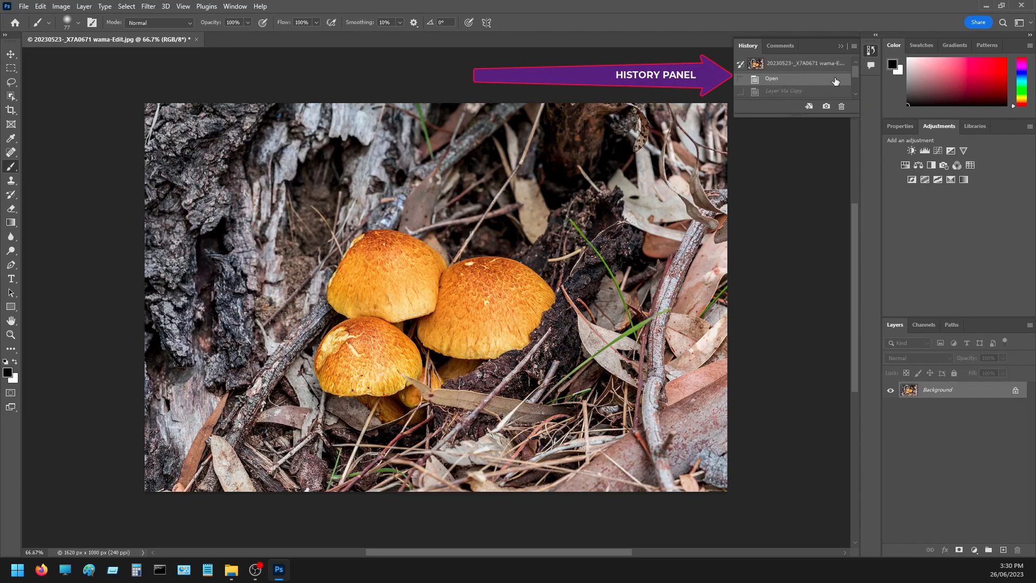
{"action": "left_click", "coordinate": [856, 94]}
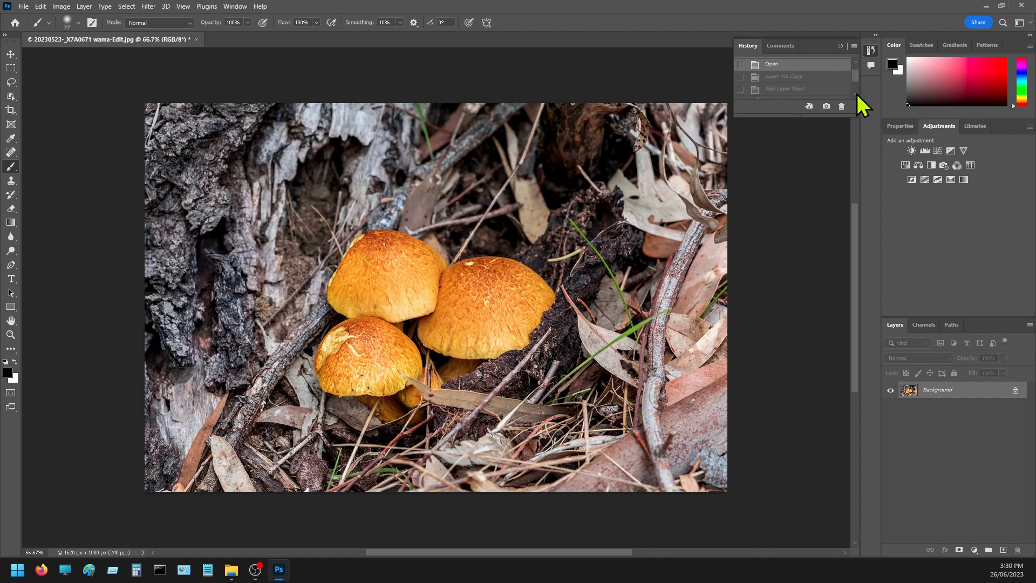
{"action": "left_click", "coordinate": [801, 78]}
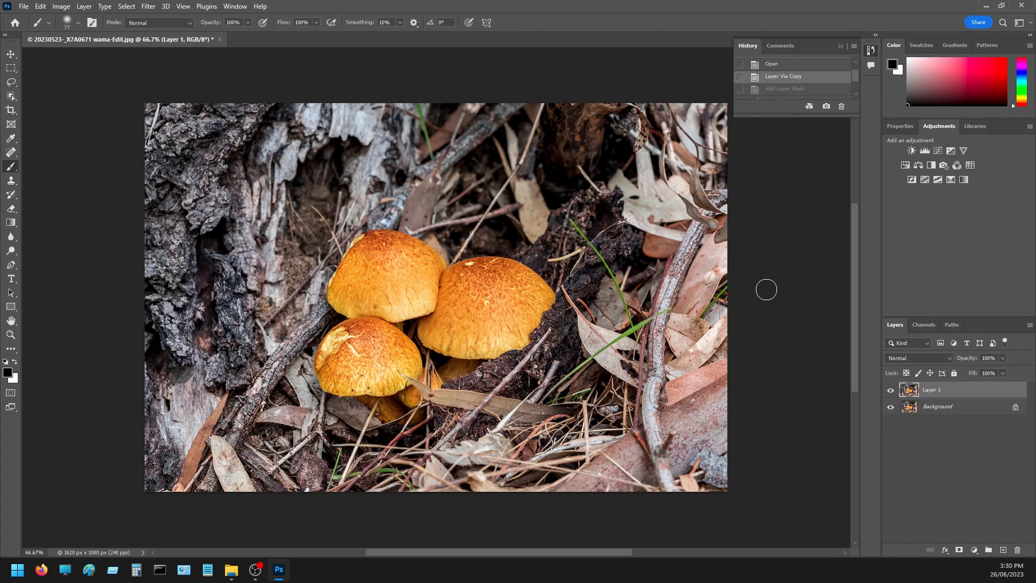
Add a layer mask to Layer 1 and rename the layer "background adj"
{"action": "left_click", "coordinate": [960, 550]}
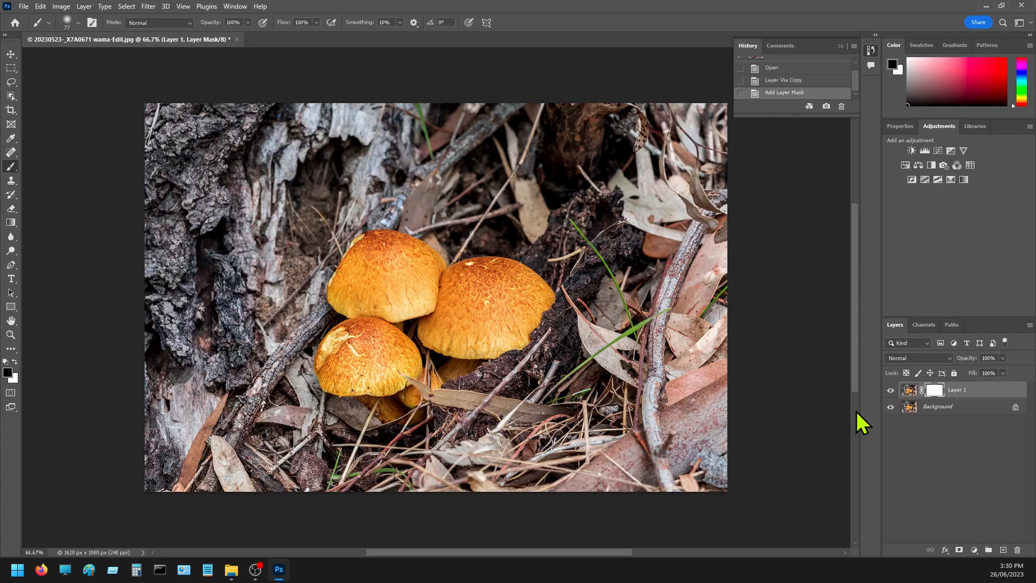
{"action": "left_click", "coordinate": [951, 392]}
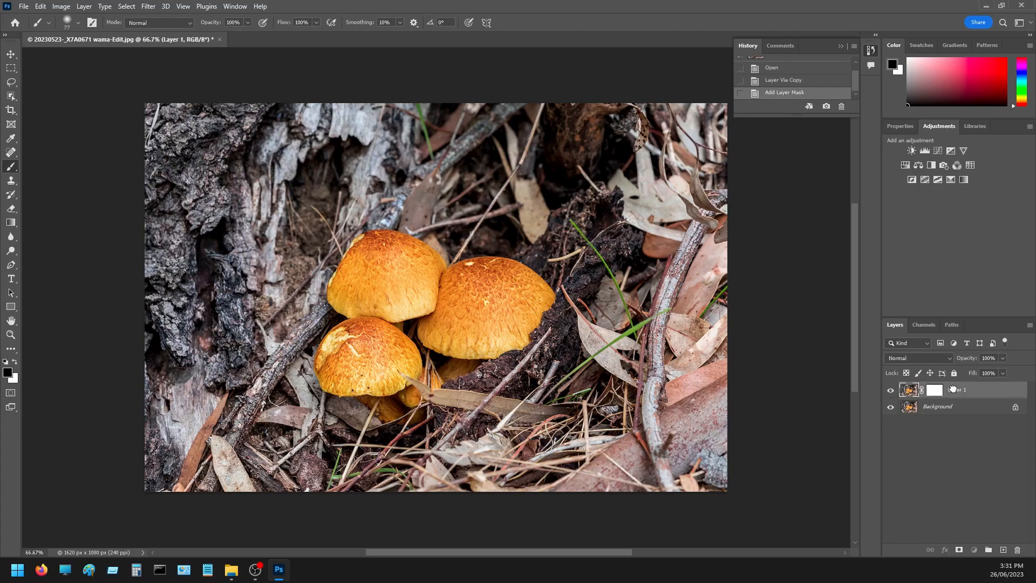
{"action": "double_click", "coordinate": [956, 391]}
{"action": "key", "text": "BackSpace"}
{"action": "type", "text": "background adj"}
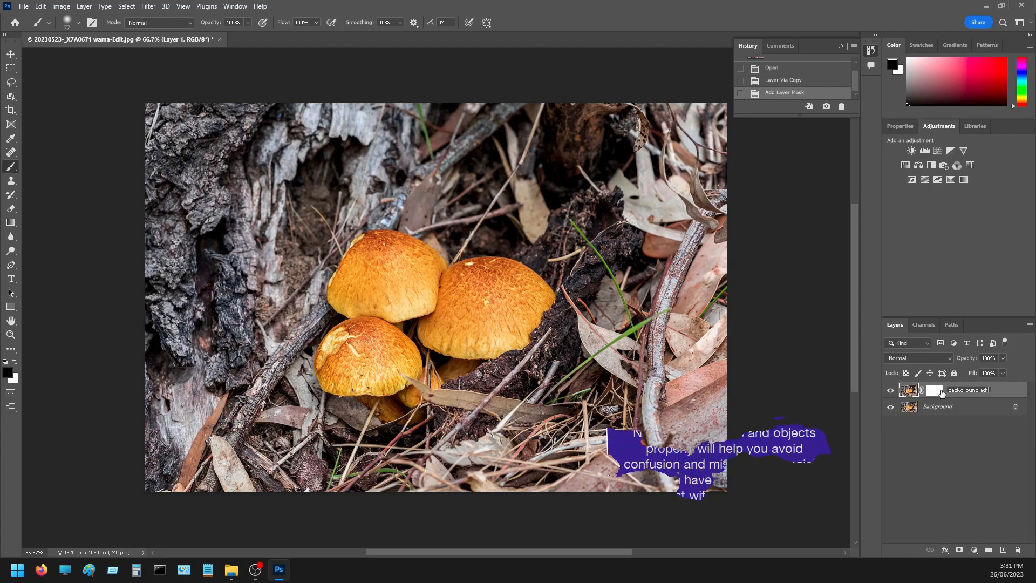
{"action": "left_click", "coordinate": [937, 462]}
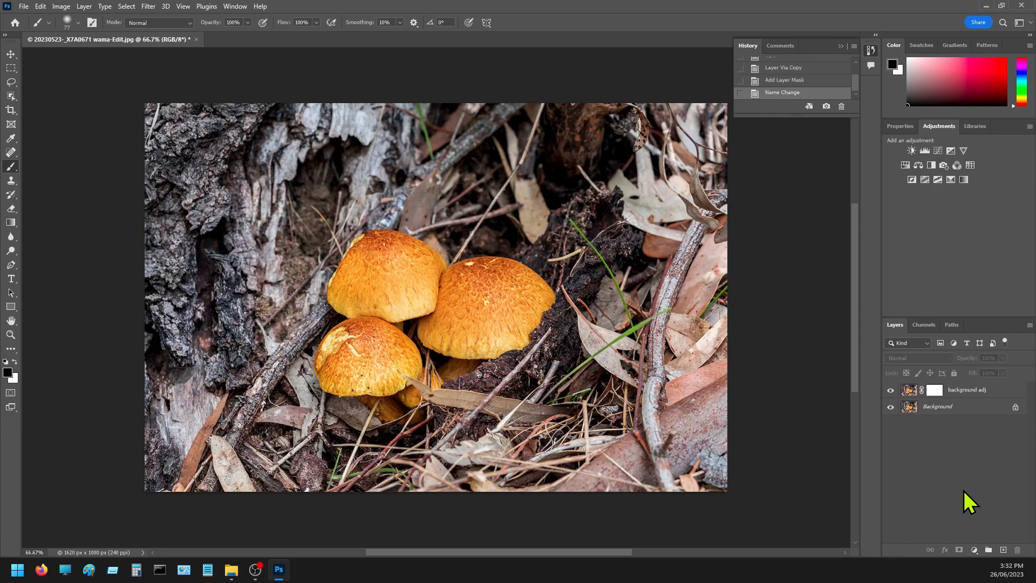
Duplicate the background adj layer and move the copy beneath the original in the layer order
{"action": "left_click", "coordinate": [911, 393]}
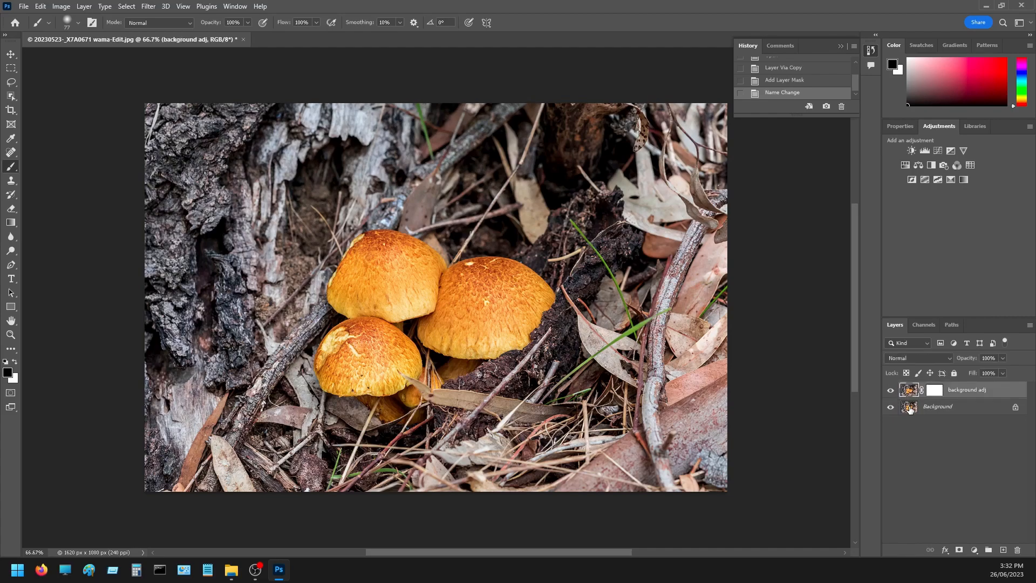
{"action": "key", "text": "ctrl+j"}
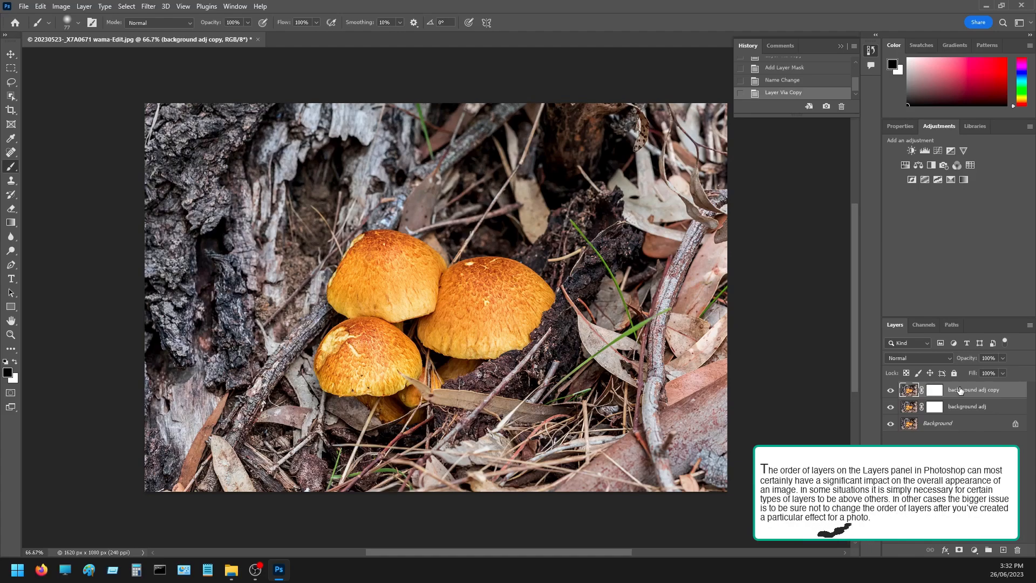
{"action": "left_click_drag", "start_coordinate": [959, 389], "coordinate": [965, 415]}
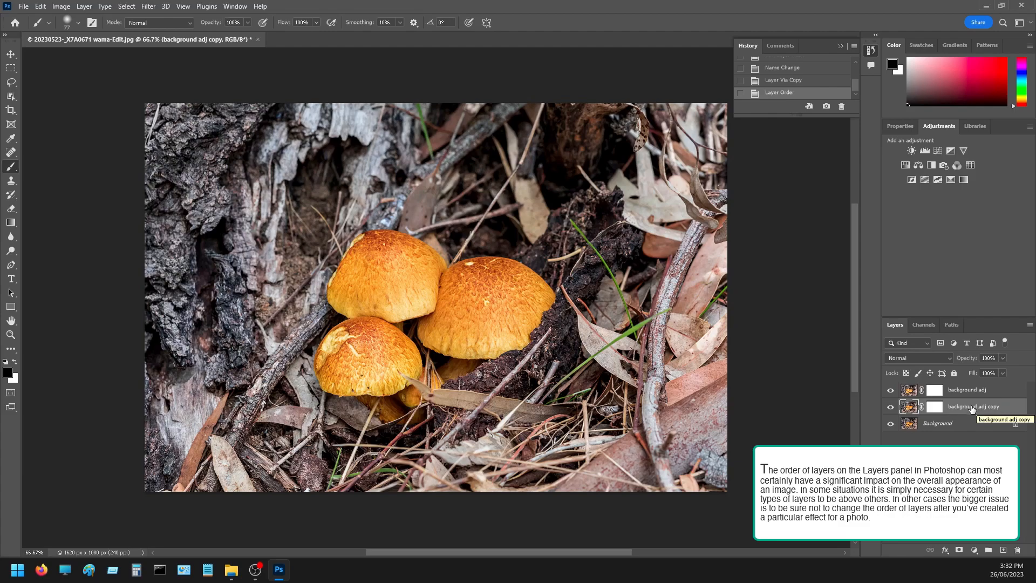
Switch the visibility of the background adj copy layer off and on twice to compare the image
{"action": "left_click", "coordinate": [891, 408]}
{"action": "left_click", "coordinate": [891, 409]}
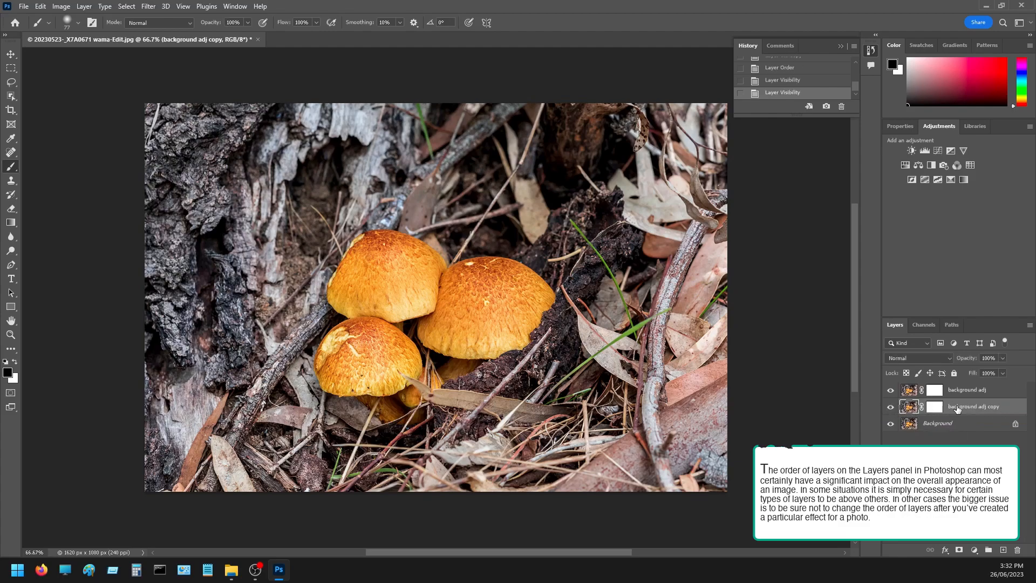
{"action": "left_click", "coordinate": [891, 409]}
{"action": "left_click", "coordinate": [891, 408]}
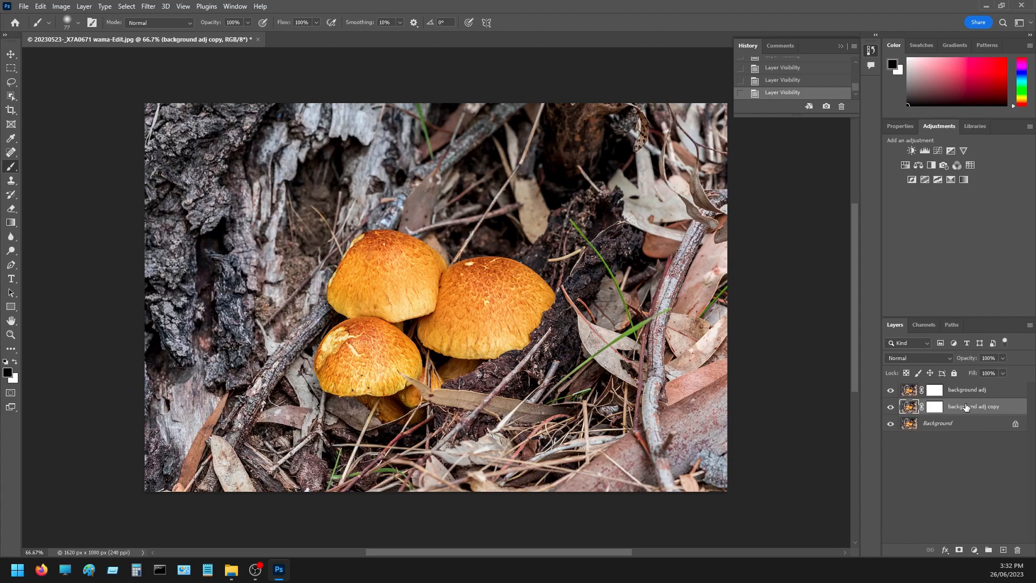
Delete the background adj copy layer and look over the commands available for the background adj layer
{"action": "left_click_drag", "start_coordinate": [967, 408], "coordinate": [1019, 553]}
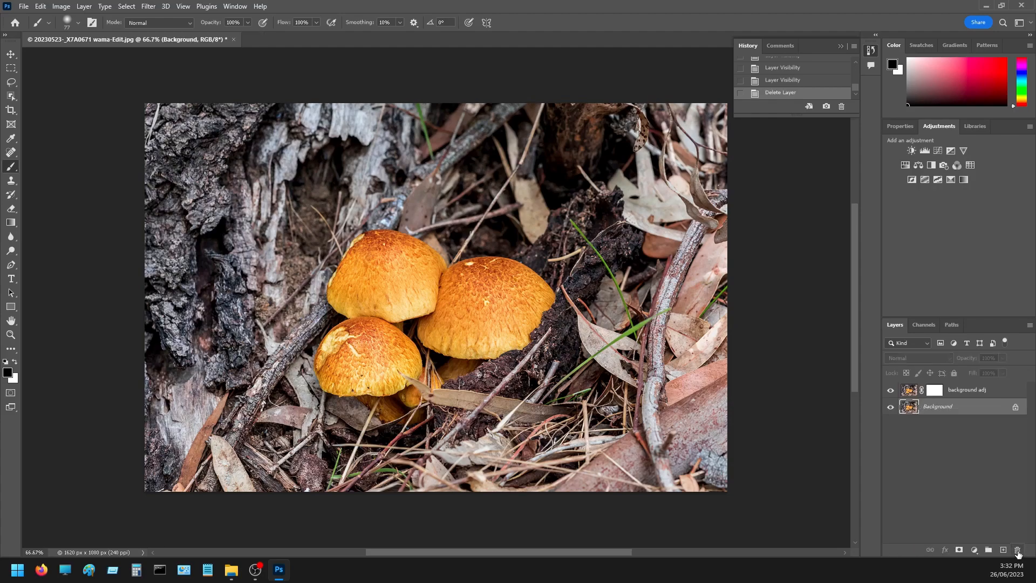
{"action": "right_click", "coordinate": [967, 392]}
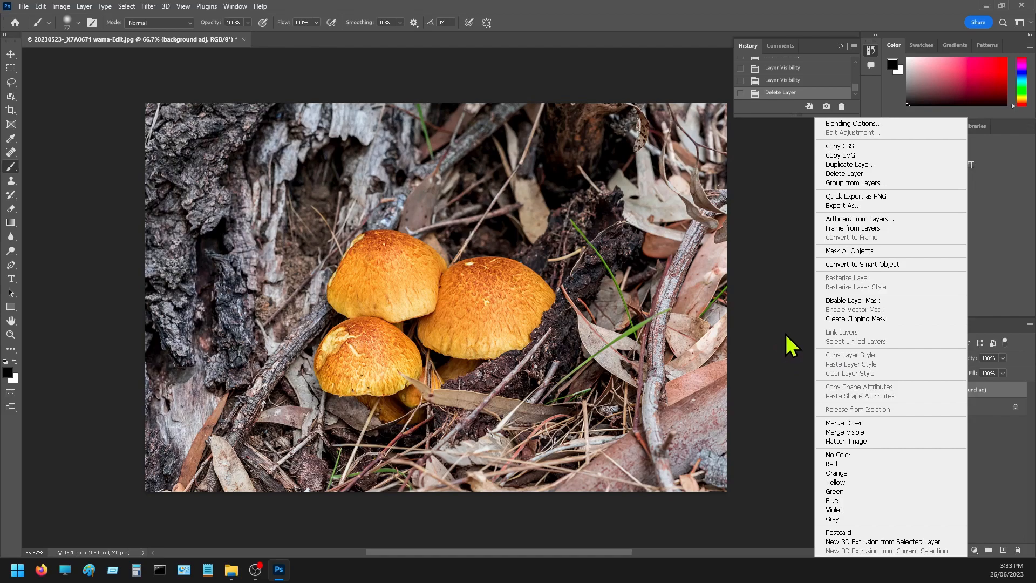
{"action": "key", "text": "Escape"}
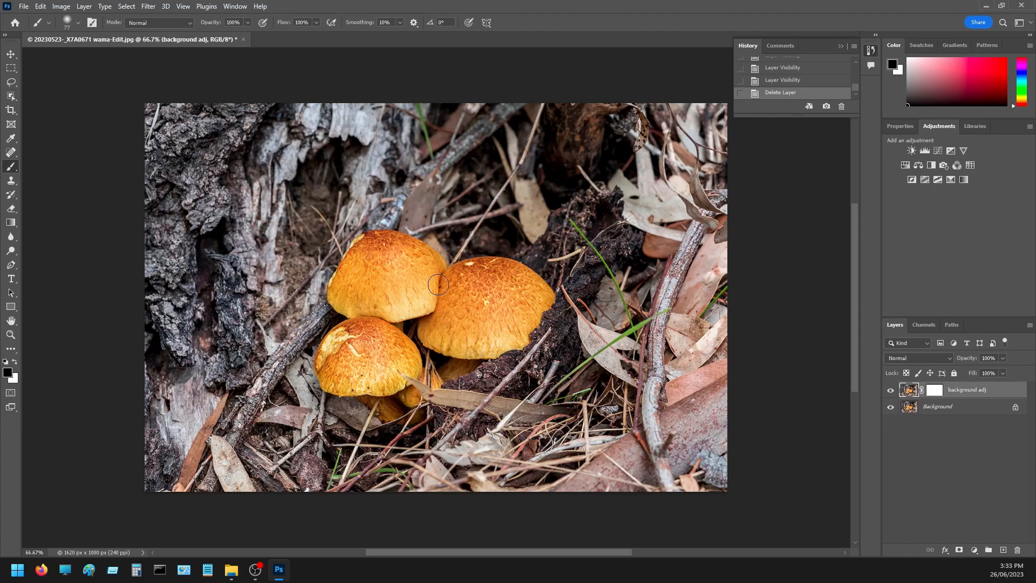
Paint the uppermost mushroom cap in black on the background adj layer's mask
{"action": "left_click", "coordinate": [932, 390]}
{"action": "key", "text": "x"}
{"action": "key", "text": "x"}
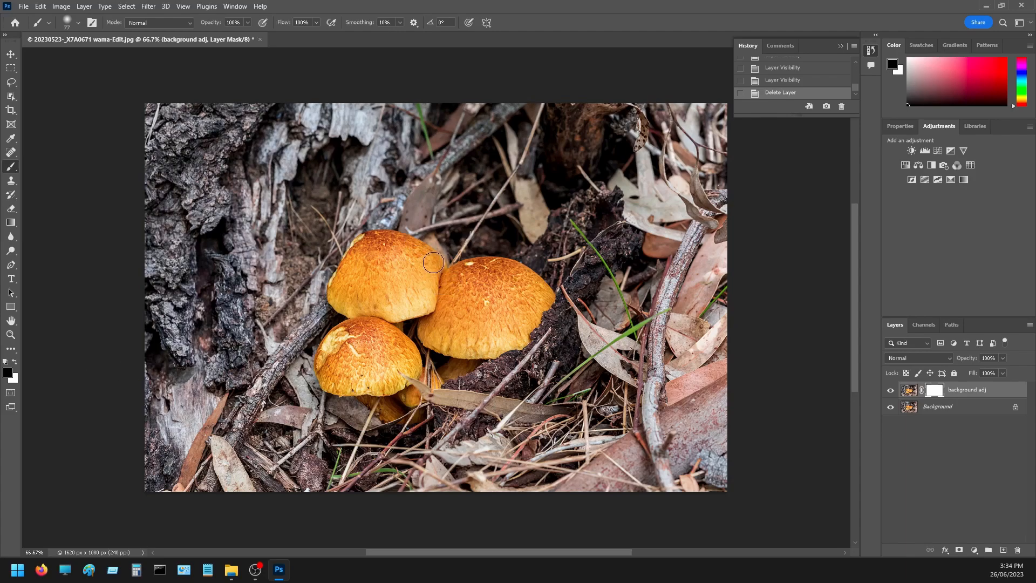
{"action": "left_click", "coordinate": [423, 260]}
{"action": "left_click_drag", "start_coordinate": [418, 276], "coordinate": [398, 291]}
Display the background adj mask on its own, fill the gap in its black area, and return to the image view
{"action": "left_click", "coordinate": [933, 394], "text": "alt"}
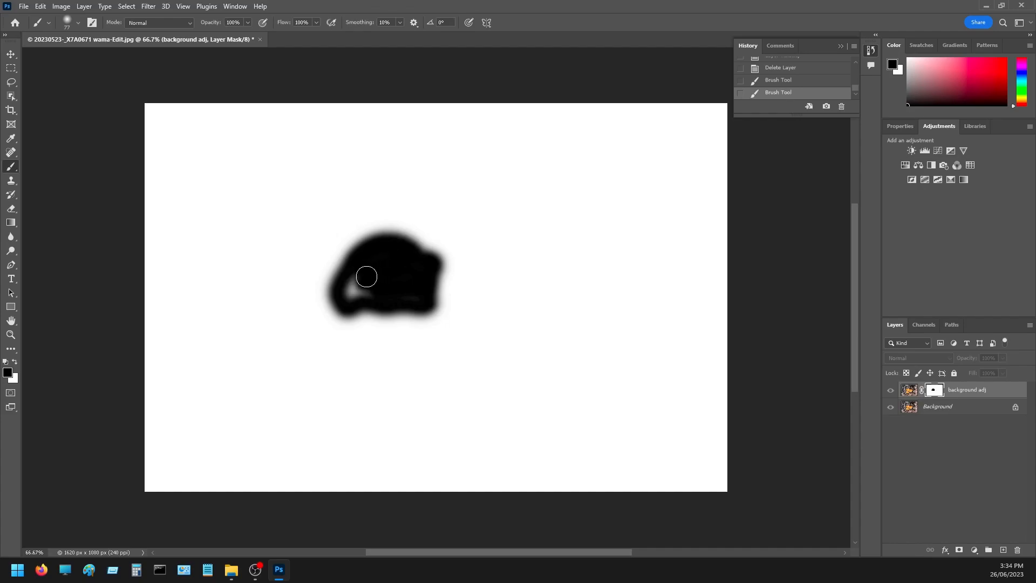
{"action": "mouse_move", "coordinate": [352, 289]}
{"action": "left_mouse_down"}
{"action": "mouse_move", "coordinate": [370, 296]}
{"action": "mouse_move", "coordinate": [387, 282]}
{"action": "left_mouse_up"}
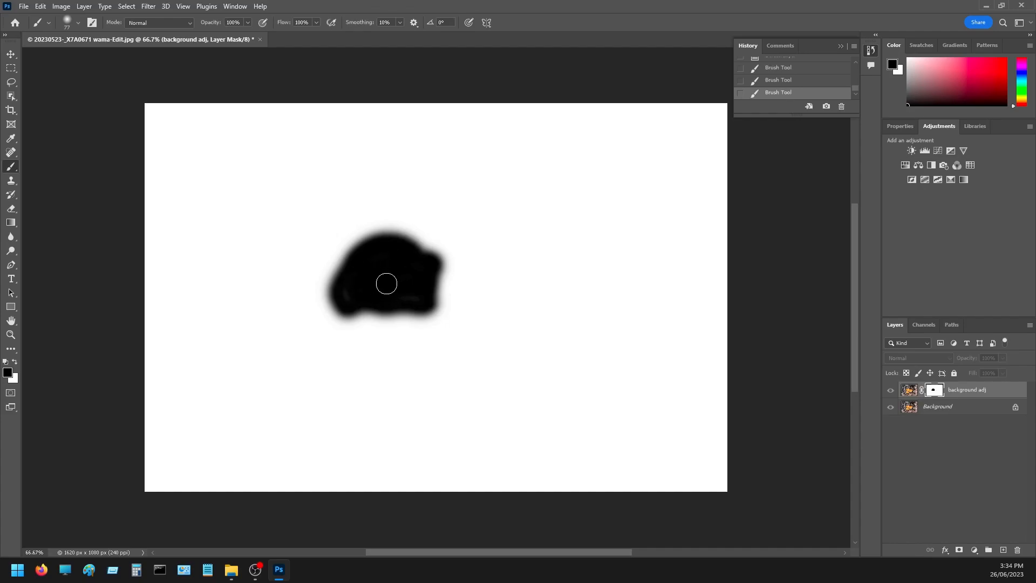
{"action": "left_click", "coordinate": [933, 393], "text": "alt"}
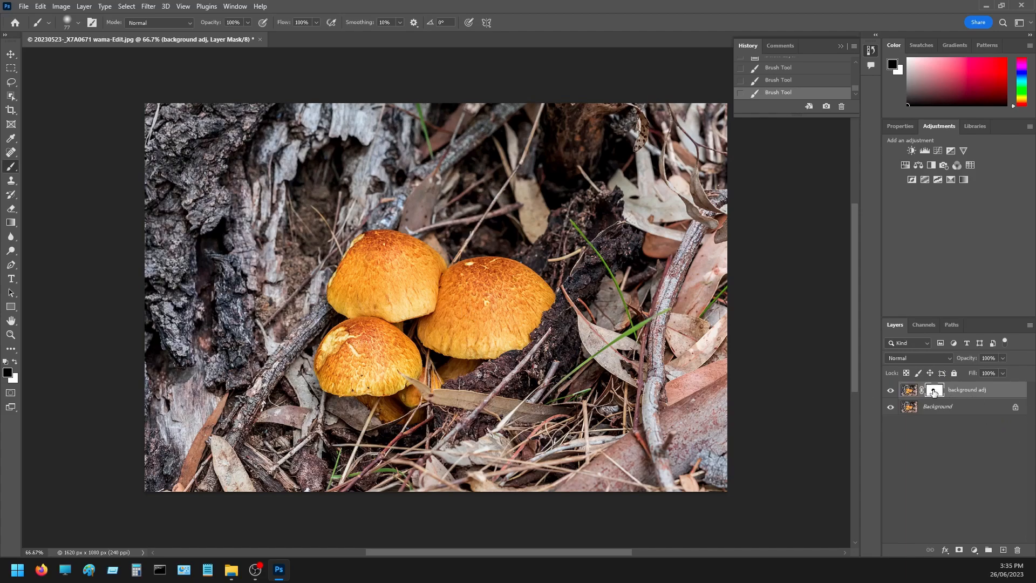
Delete the layer mask from the background adj layer without applying it
{"action": "left_click_drag", "start_coordinate": [934, 394], "coordinate": [1021, 546]}
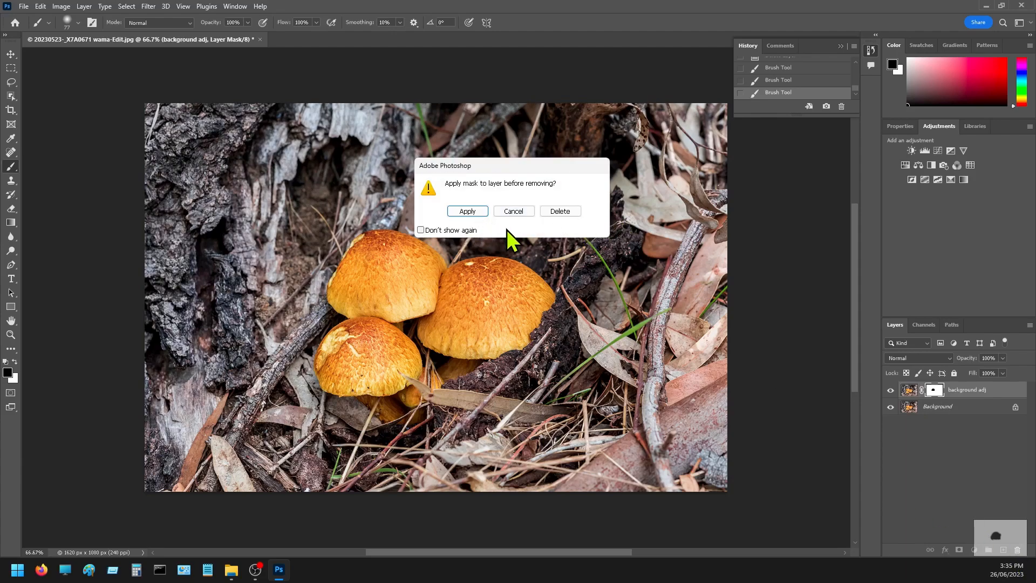
{"action": "left_click", "coordinate": [564, 215]}
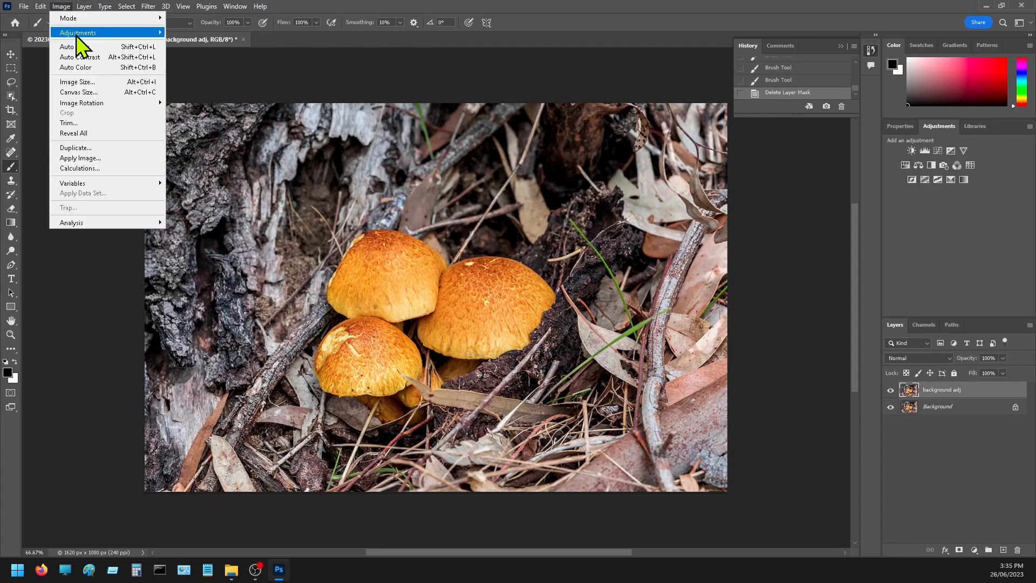
Look over the image adjustment commands and the available fill and adjustment layer types
{"action": "mouse_move", "coordinate": [78, 33]}
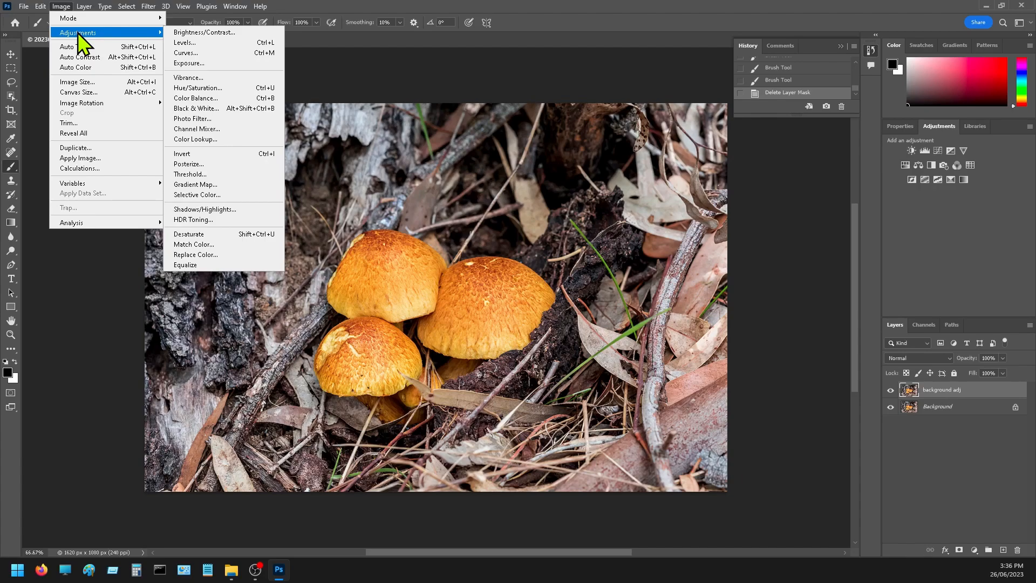
{"action": "left_click", "coordinate": [794, 235]}
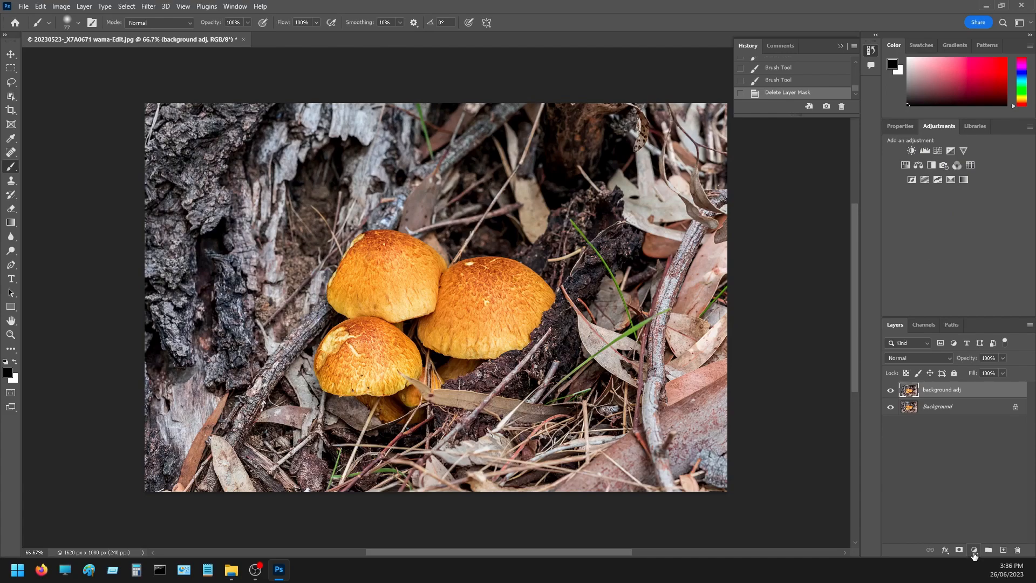
{"action": "left_click", "coordinate": [974, 551]}
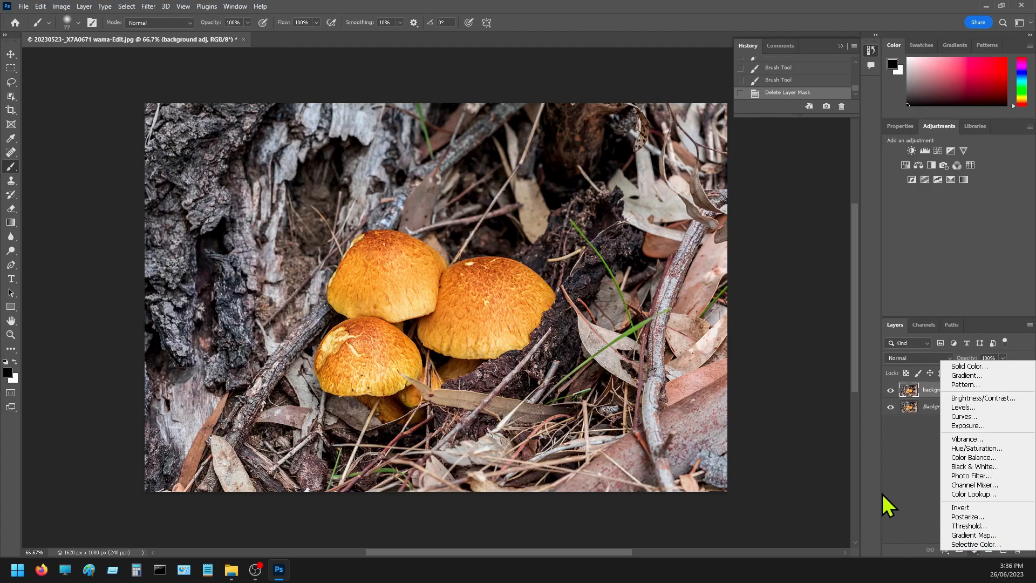
Select the three mushrooms automatically with the Select Subject command
{"action": "left_click", "coordinate": [913, 474]}
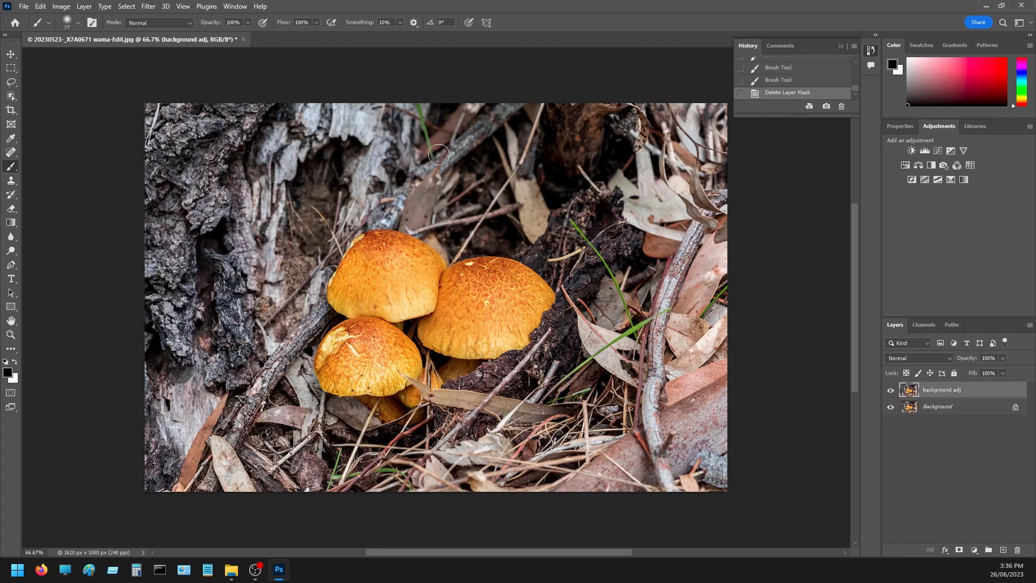
{"action": "left_click", "coordinate": [128, 7]}
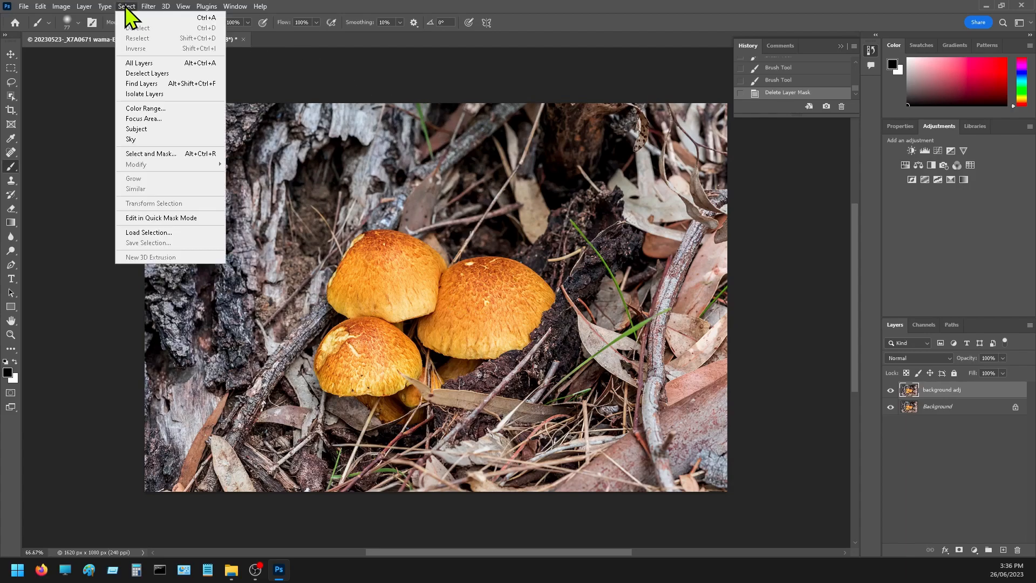
{"action": "left_click", "coordinate": [136, 129]}
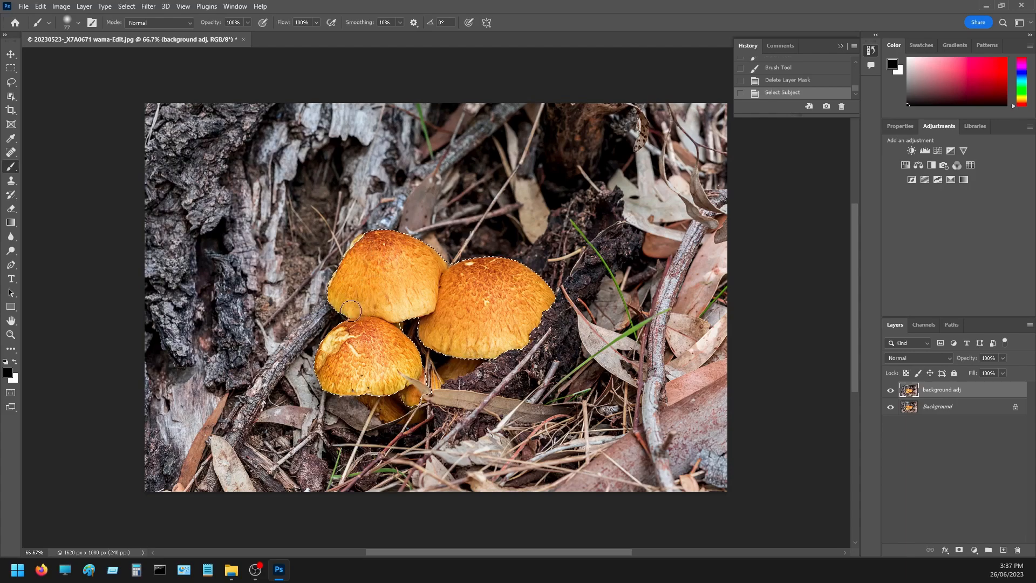
In Quick Mask mode, paint a black spot on the uppermost cap, restore that area in white, and return to the selection
{"action": "left_click", "coordinate": [11, 394]}
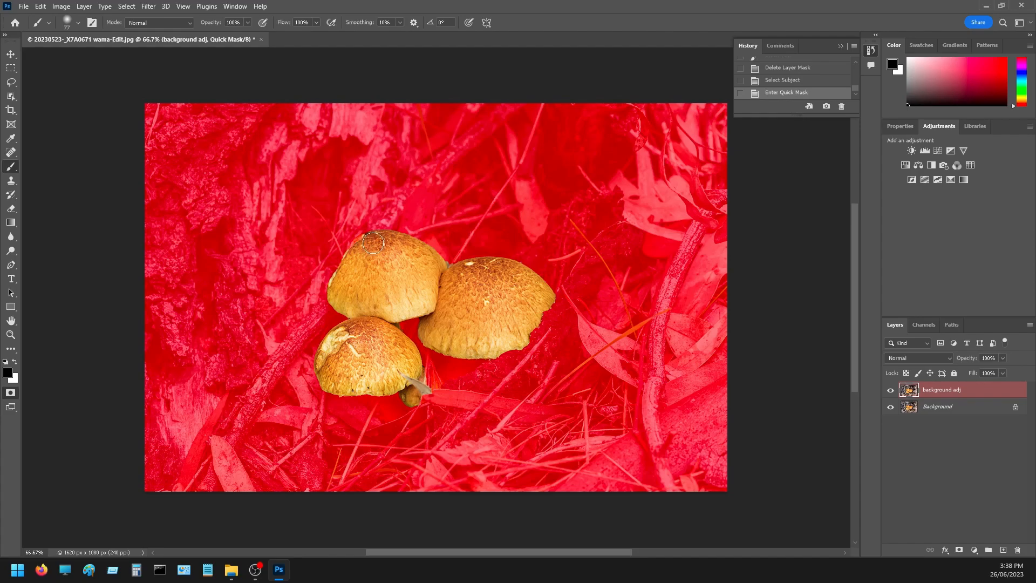
{"action": "left_click_drag", "start_coordinate": [372, 241], "coordinate": [369, 247]}
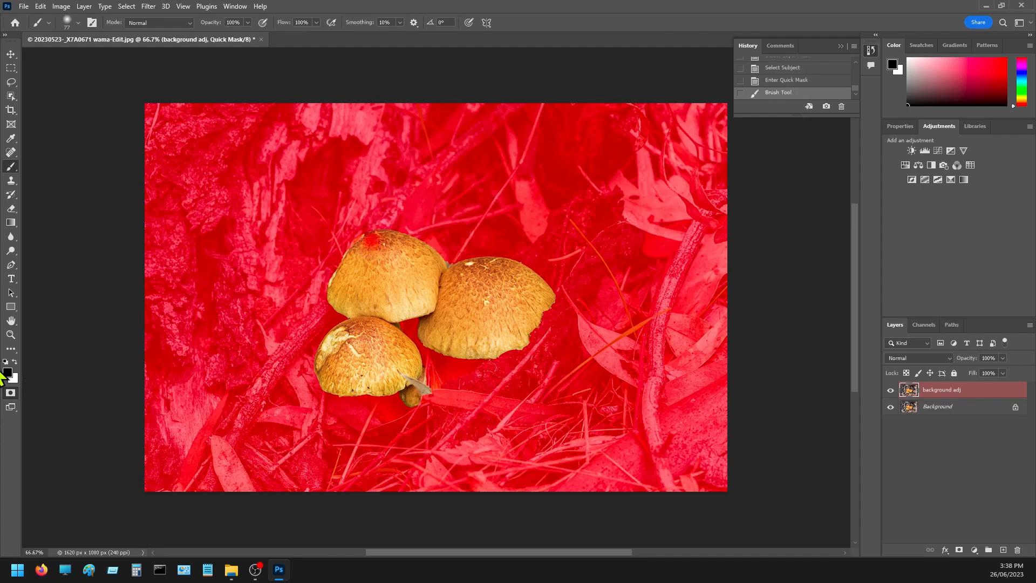
{"action": "left_click", "coordinate": [14, 362]}
{"action": "mouse_move", "coordinate": [376, 241]}
{"action": "left_mouse_down"}
{"action": "mouse_move", "coordinate": [338, 289]}
{"action": "mouse_move", "coordinate": [363, 292]}
{"action": "mouse_move", "coordinate": [372, 262]}
{"action": "mouse_move", "coordinate": [345, 296]}
{"action": "left_mouse_up"}
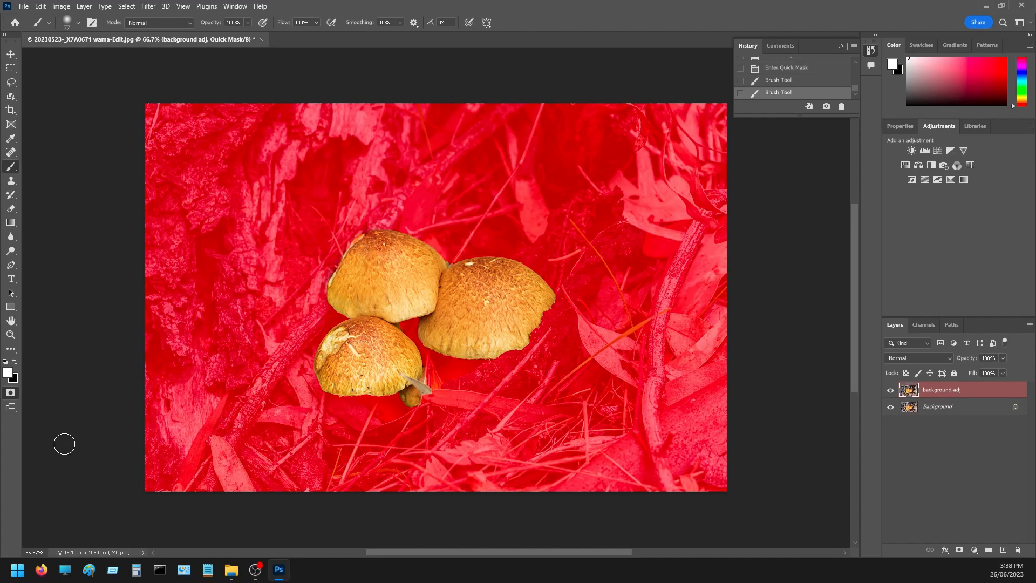
{"action": "left_click", "coordinate": [11, 393]}
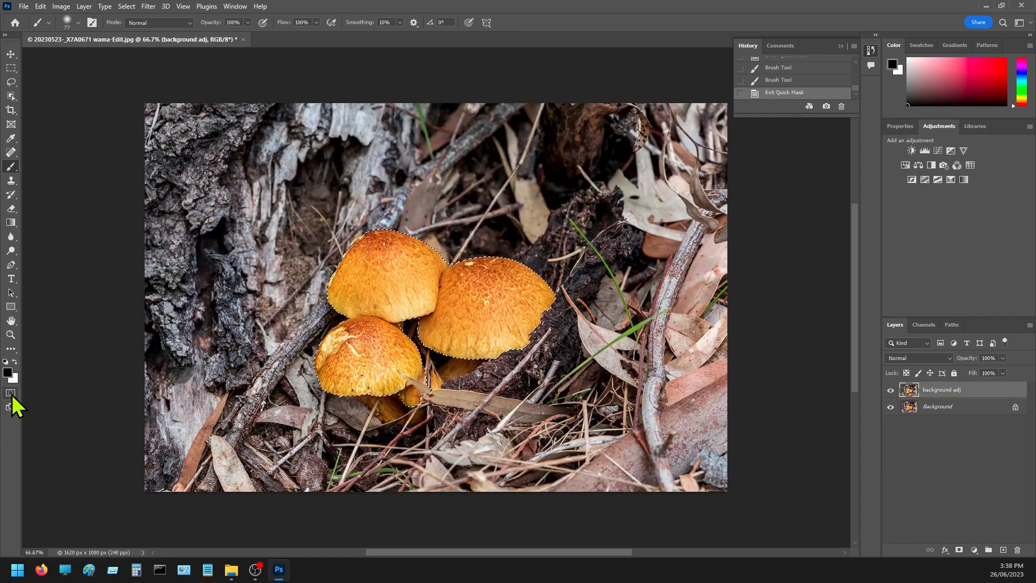
Check the mushroom selection again as a Quick Mask overlay and return to the normal selection view
{"action": "key", "text": "q"}
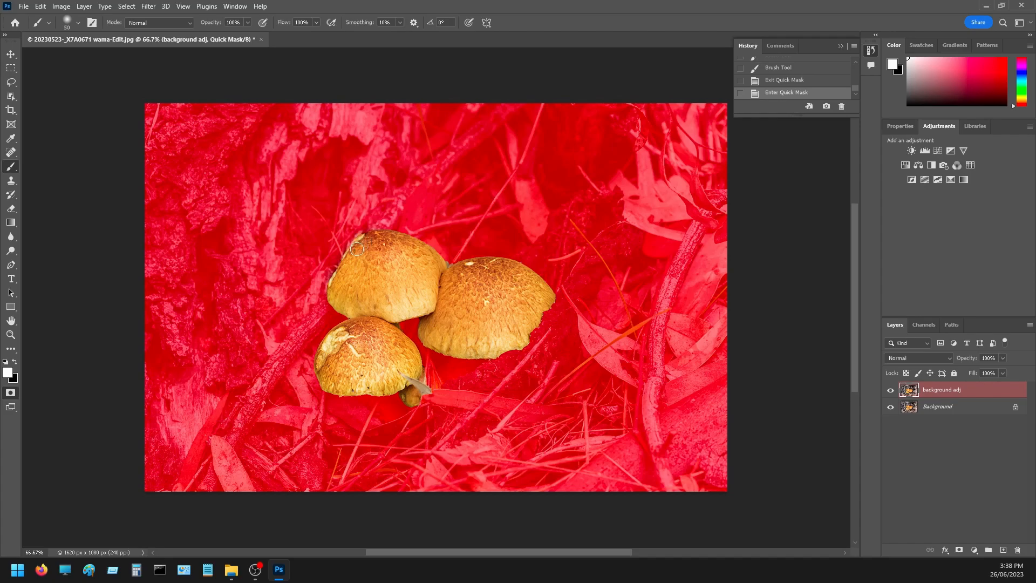
{"action": "left_click_drag", "start_coordinate": [357, 247], "coordinate": [364, 240]}
{"action": "key", "text": "q"}
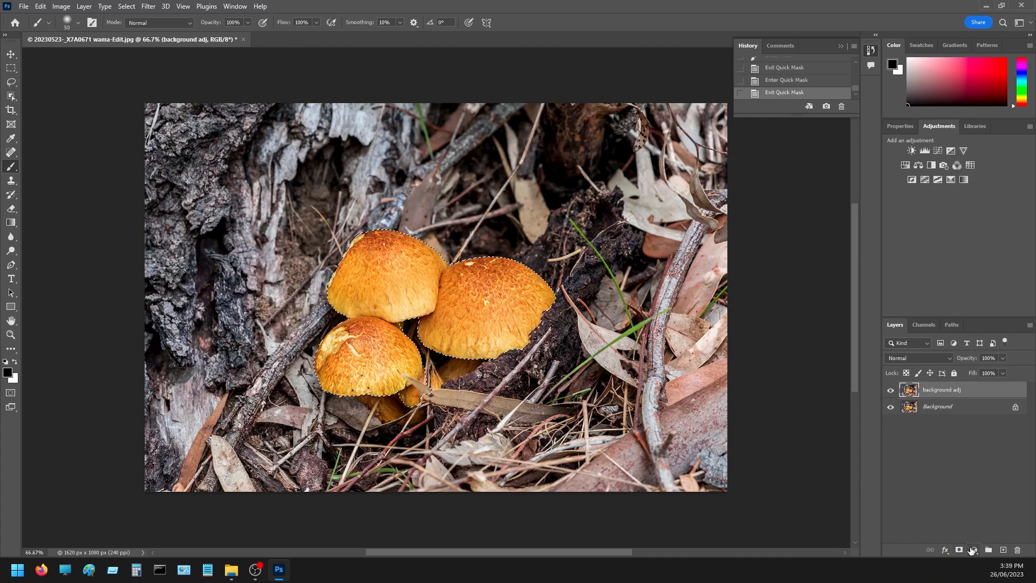
Invert the selection to cover the background and add a Curves adjustment layer masked by it
{"action": "key", "text": "ctrl+shift+i"}
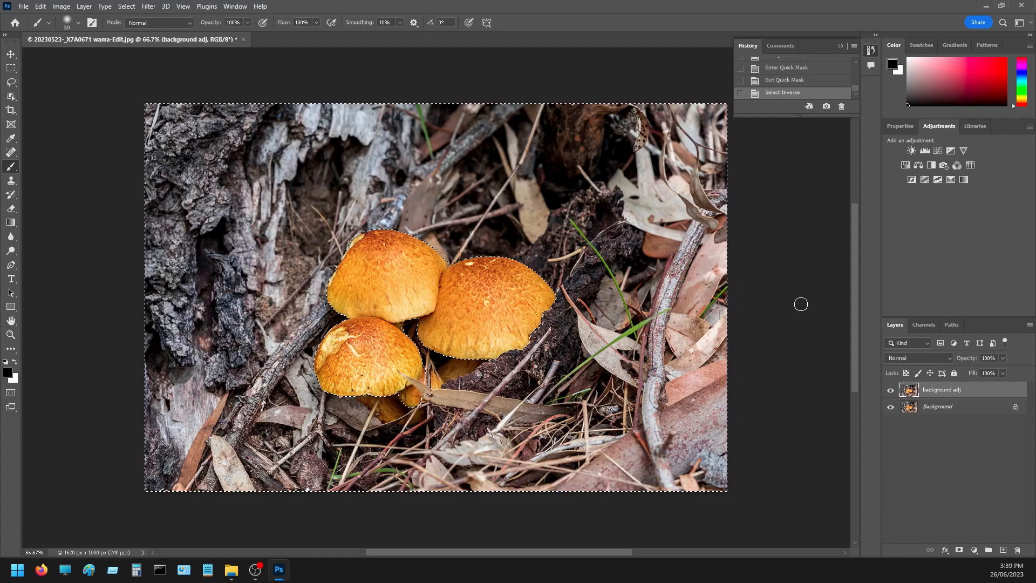
{"action": "left_click", "coordinate": [938, 151]}
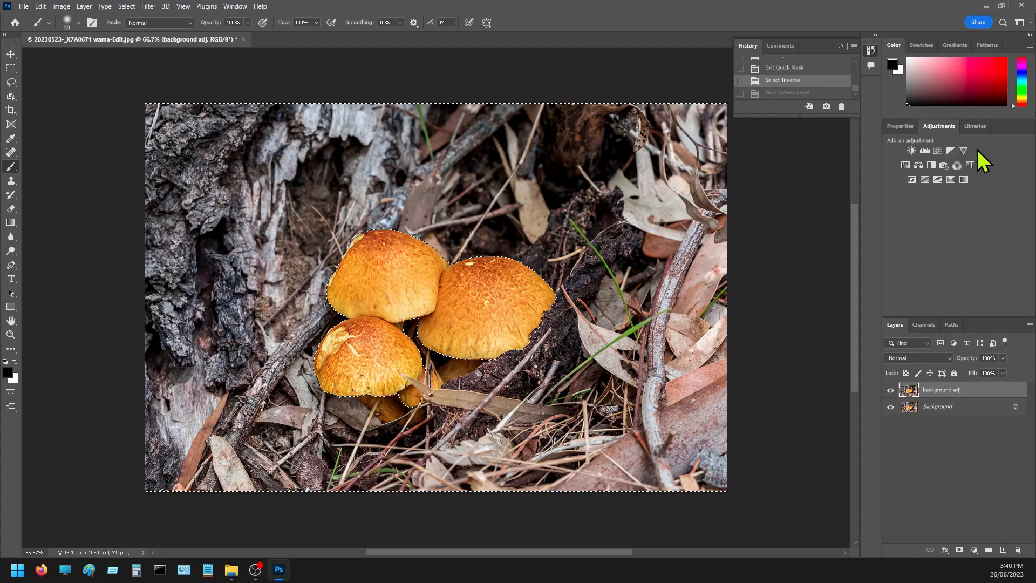
{"action": "left_click", "coordinate": [938, 151]}
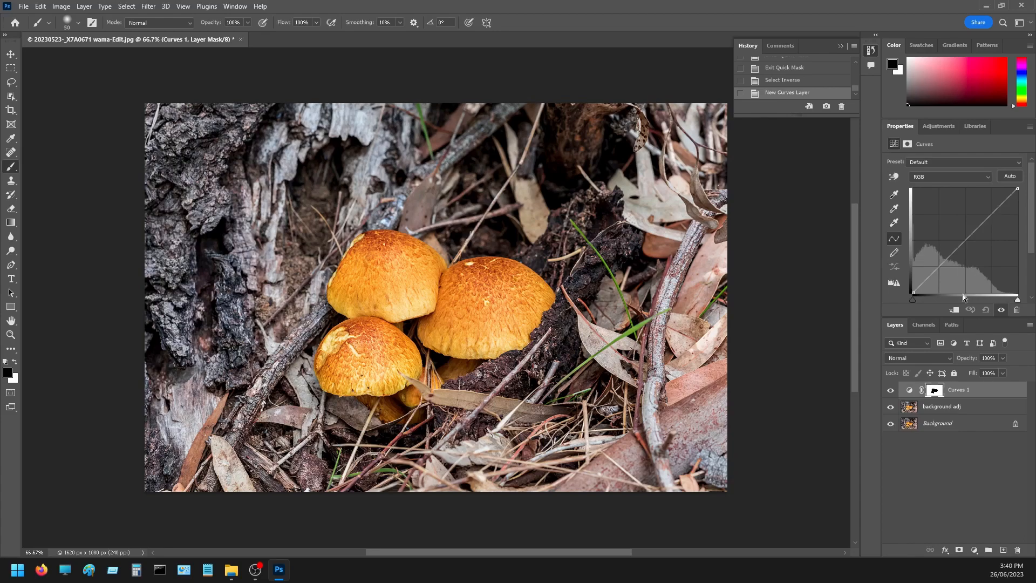
Compare the Curves layer's mask and curve settings, and pull the RGB curve's midpoint down to darken the background
{"action": "left_click", "coordinate": [934, 390]}
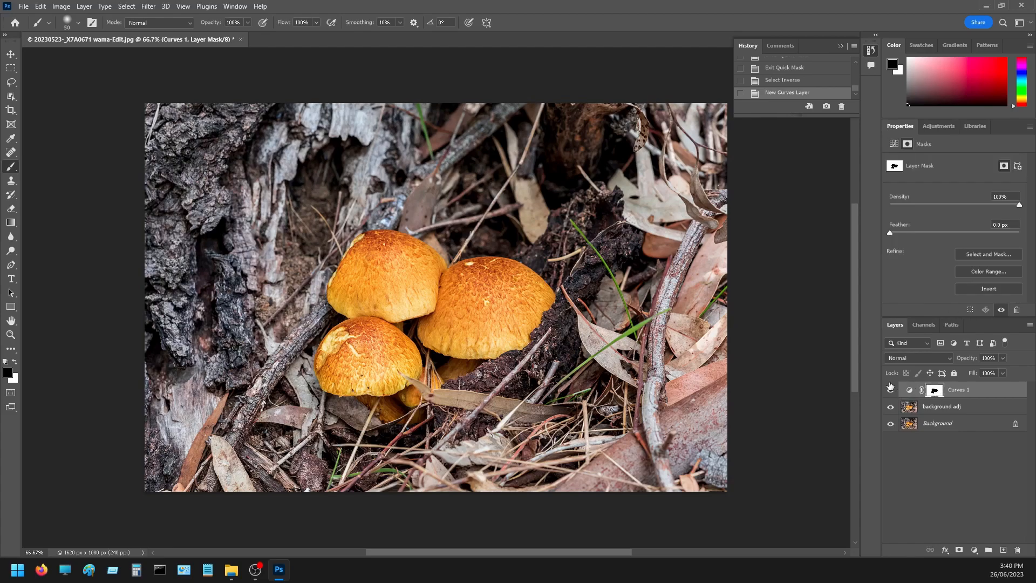
{"action": "left_click", "coordinate": [910, 391]}
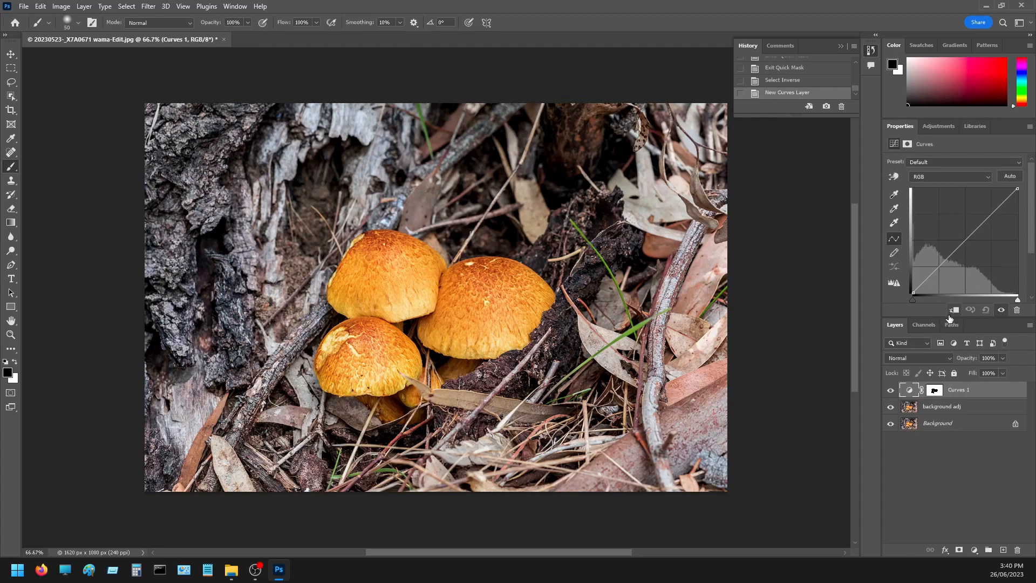
{"action": "left_click", "coordinate": [936, 393]}
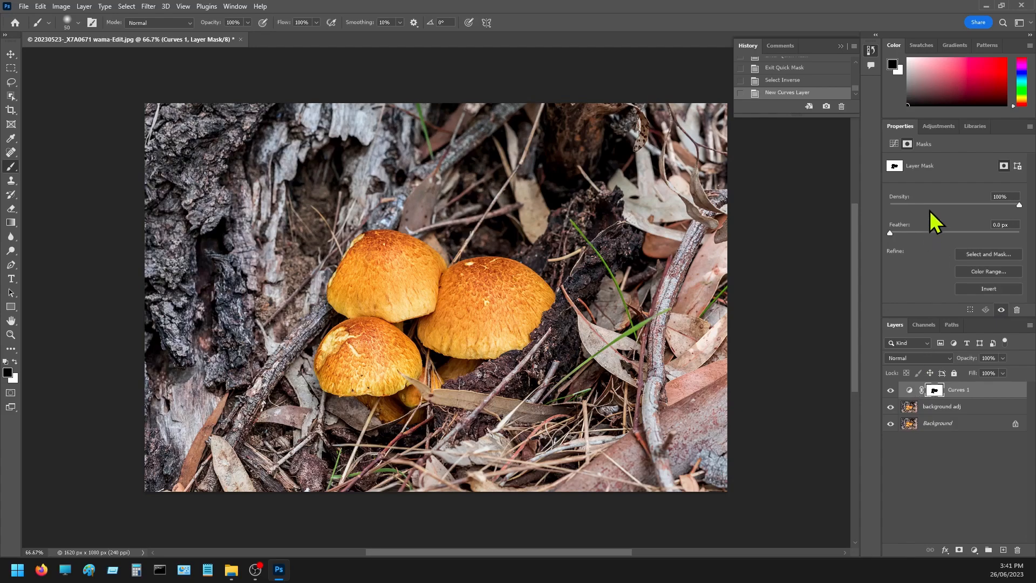
{"action": "left_click", "coordinate": [910, 390]}
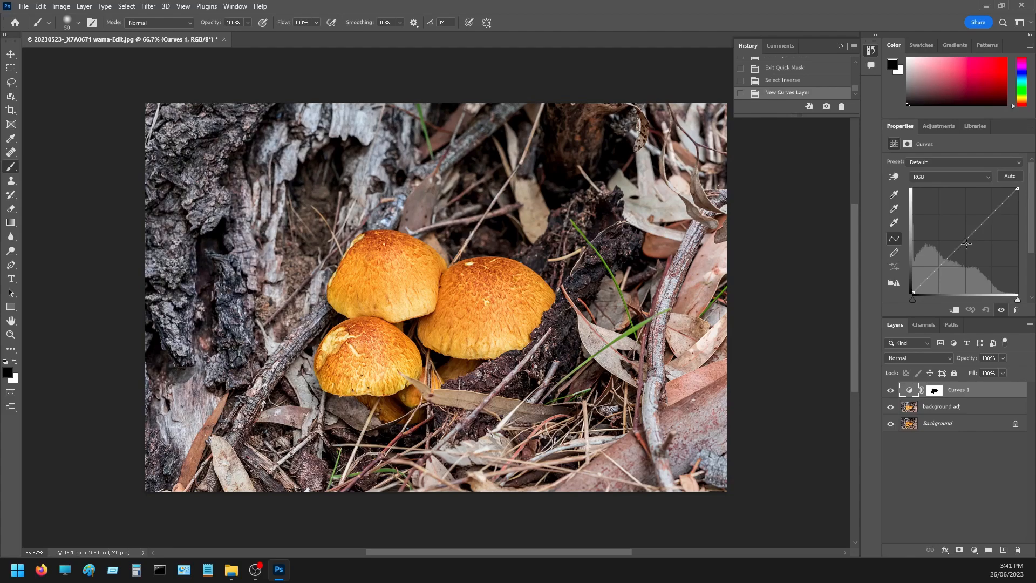
{"action": "left_click_drag", "start_coordinate": [965, 239], "coordinate": [980, 254]}
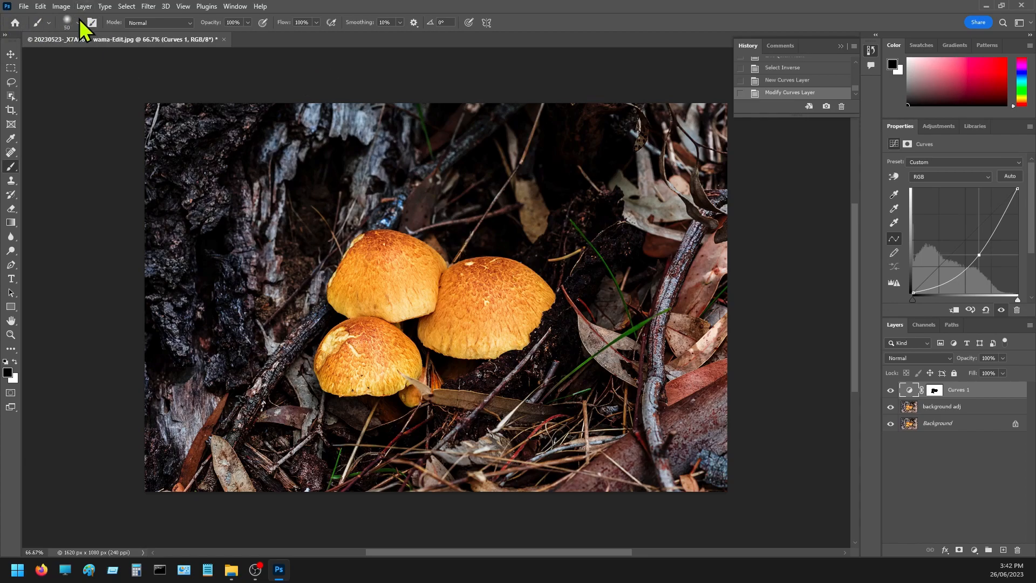
Save the layered image on the computer as the Photoshop file "20230523-_X7A0671 wama-Edit.psd layers" with Maximize Compatibility enabled
{"action": "left_click", "coordinate": [23, 6]}
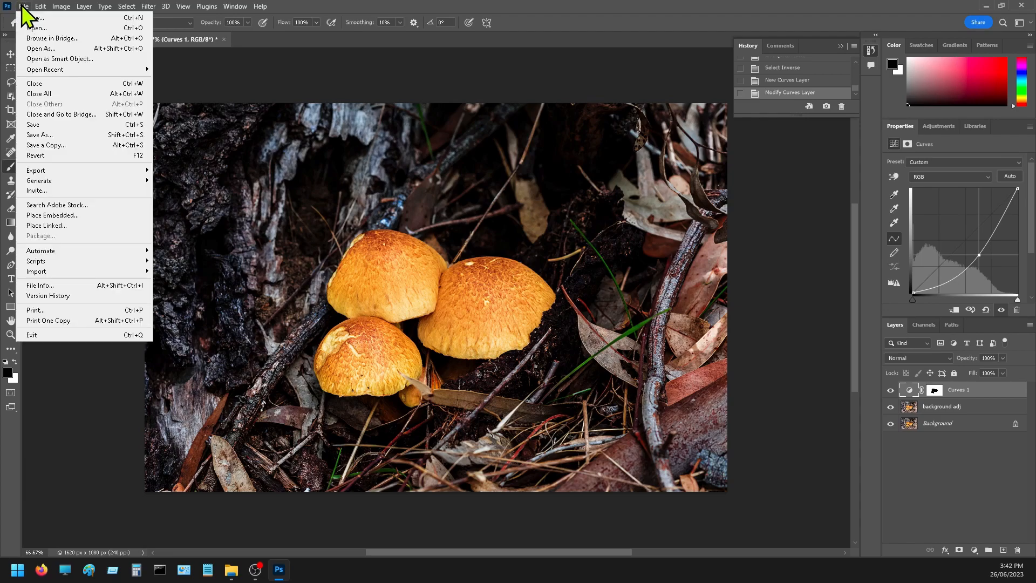
{"action": "left_click", "coordinate": [52, 142]}
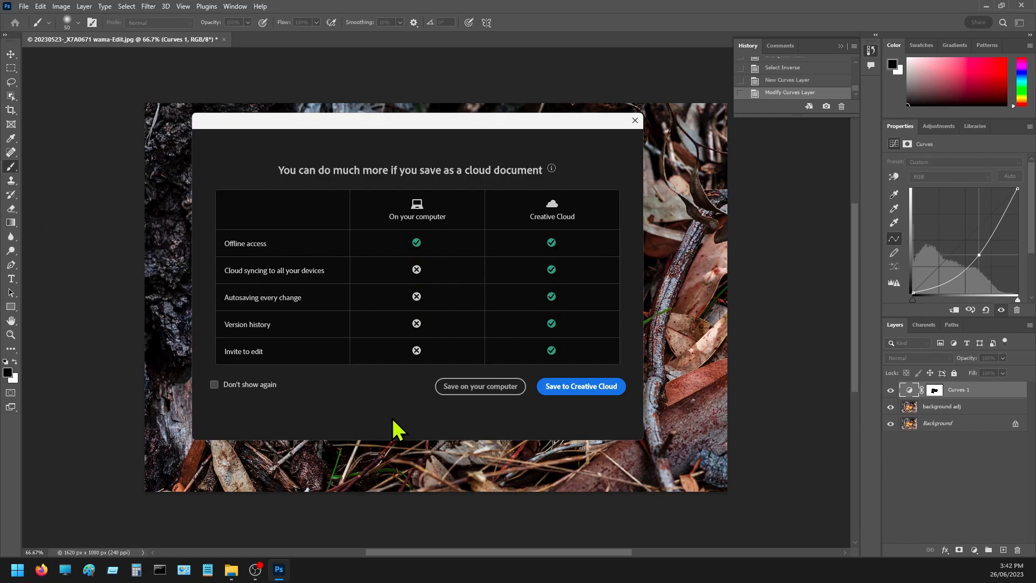
{"action": "left_click", "coordinate": [488, 387]}
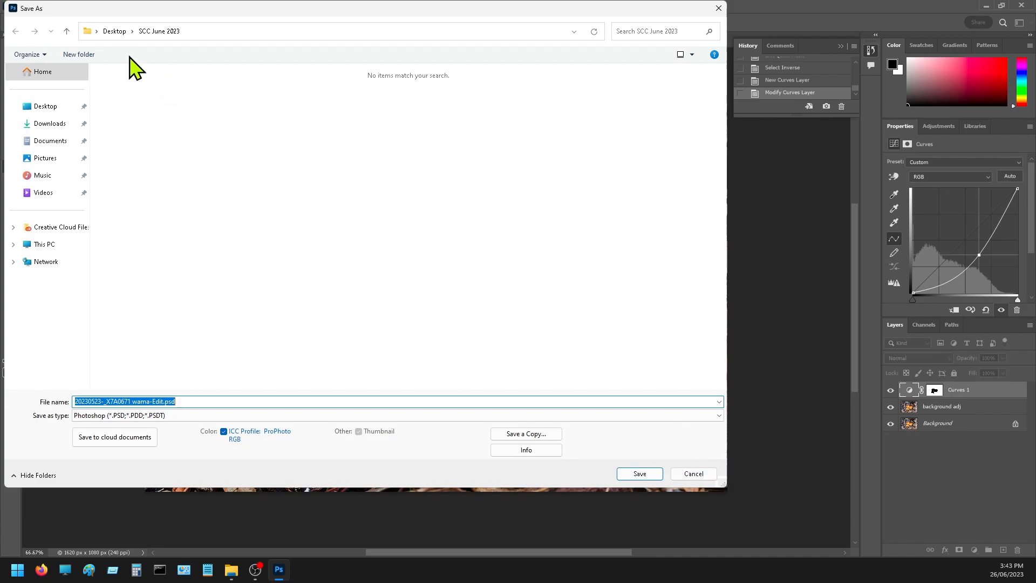
{"action": "key", "text": "End"}
{"action": "type", "text": "lay"}
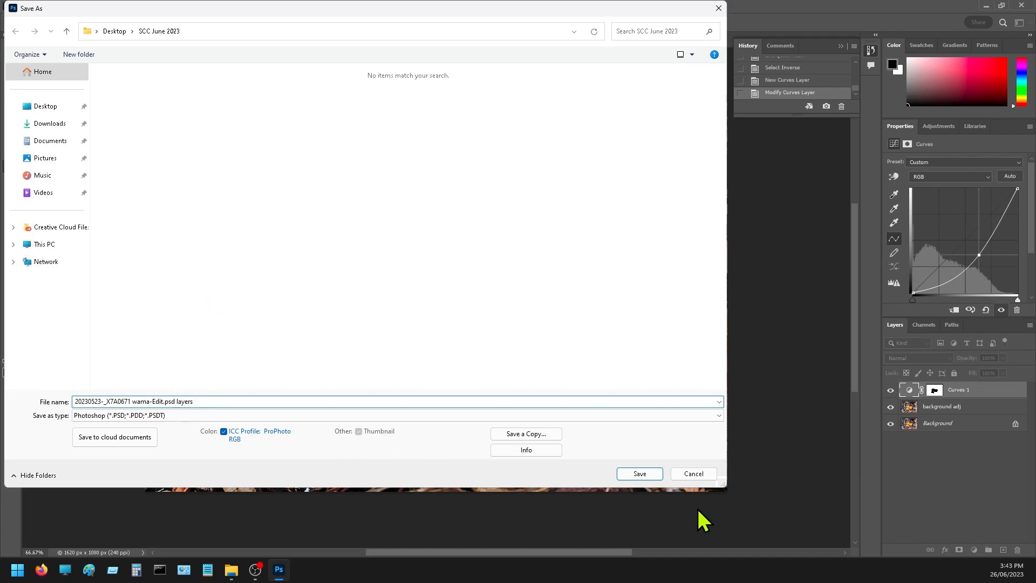
{"action": "left_click", "coordinate": [644, 475]}
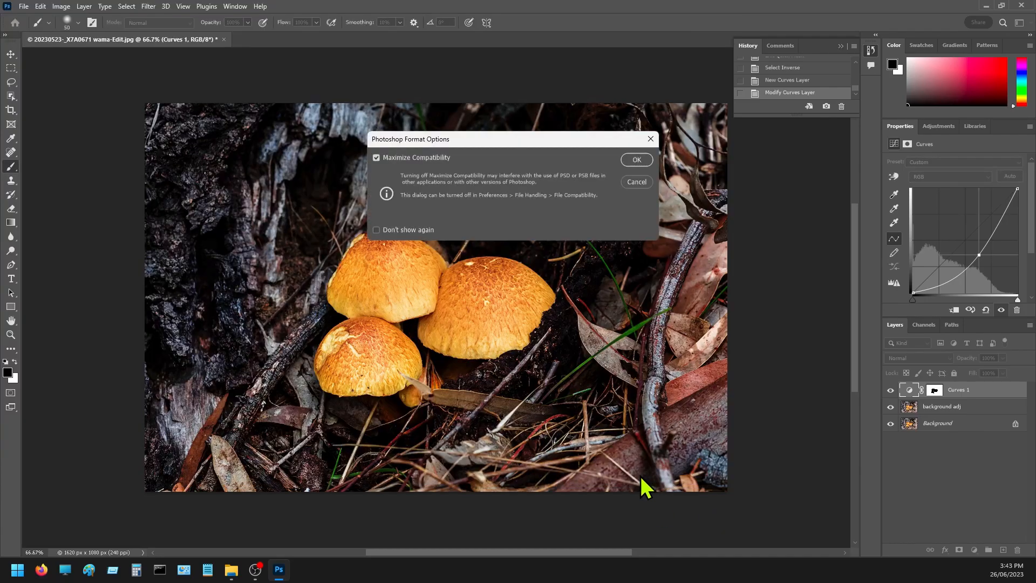
{"action": "key", "text": "Return"}
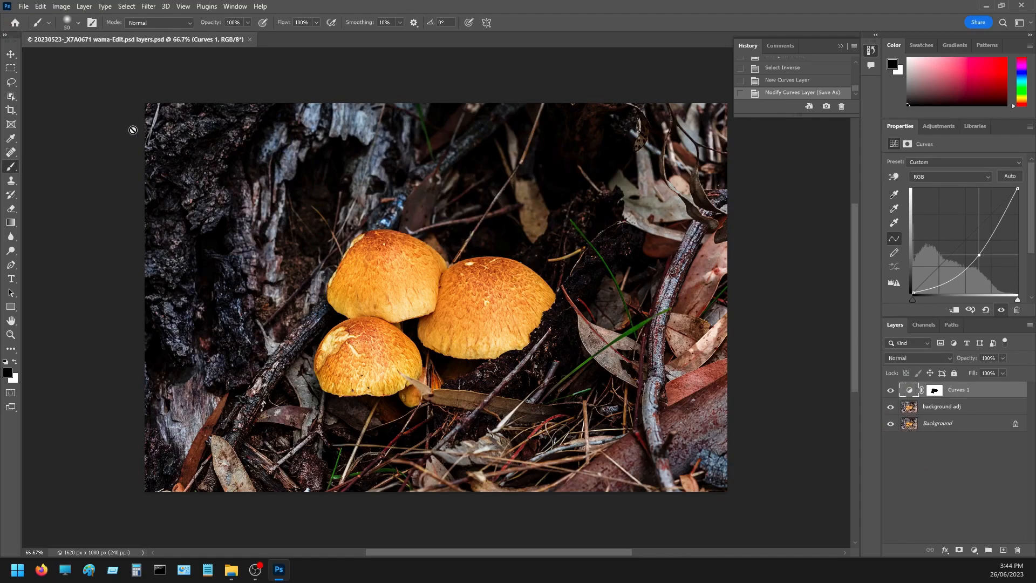
Merge the Curves layer down into the background adj layer and flatten the whole image
{"action": "left_click", "coordinate": [84, 7]}
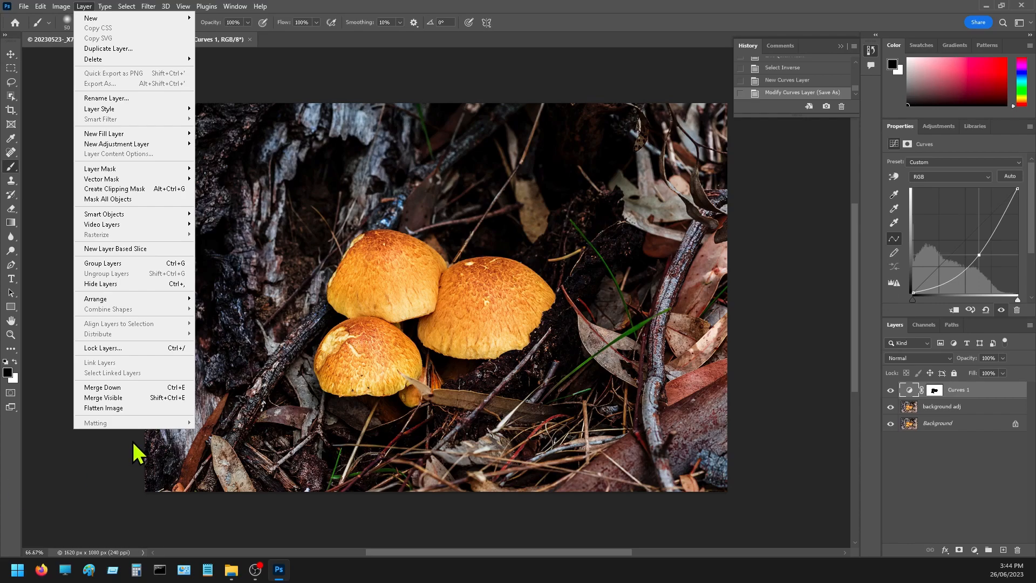
{"action": "left_click", "coordinate": [112, 486]}
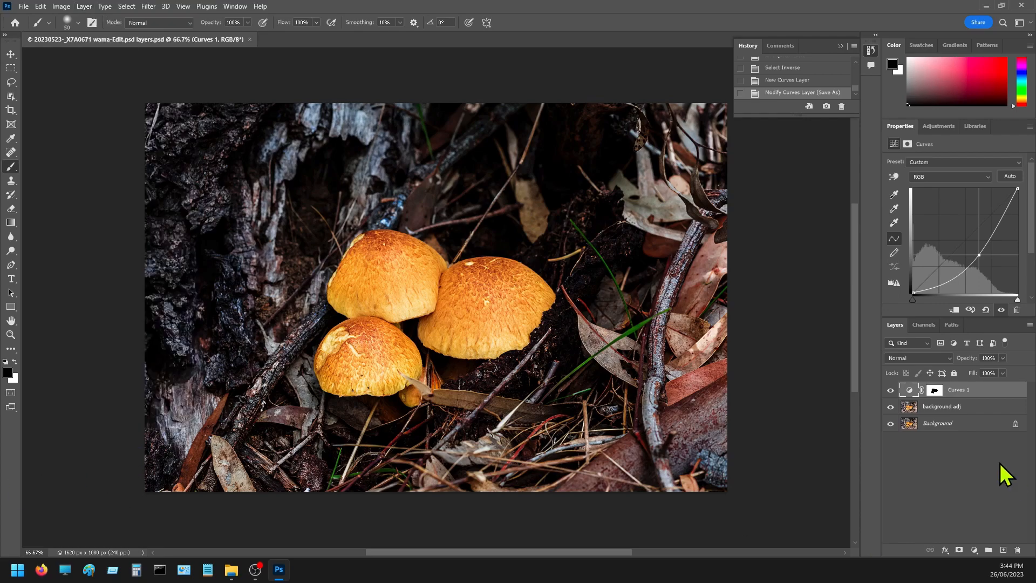
{"action": "key", "text": "ctrl+e"}
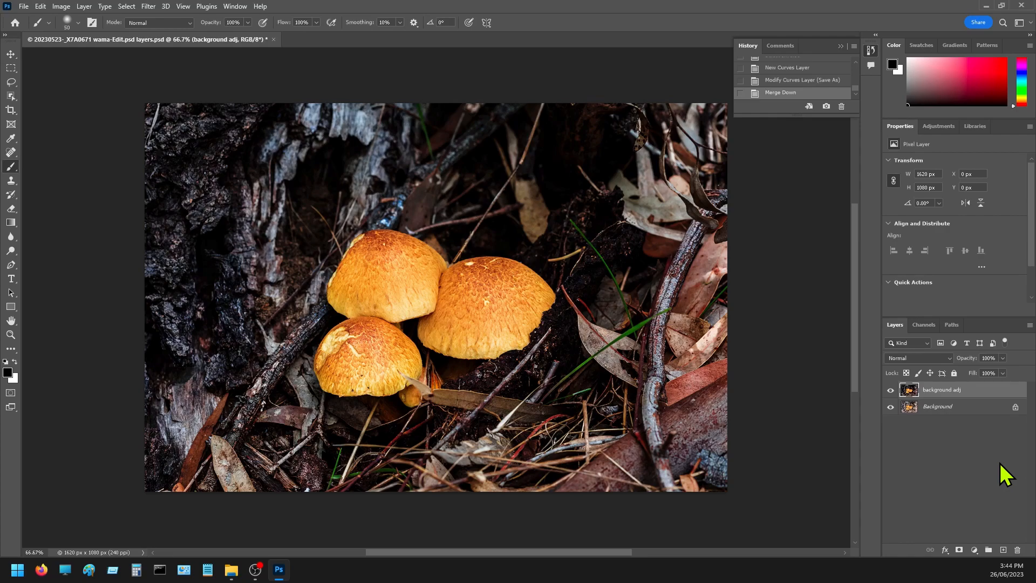
{"action": "left_click", "coordinate": [83, 6]}
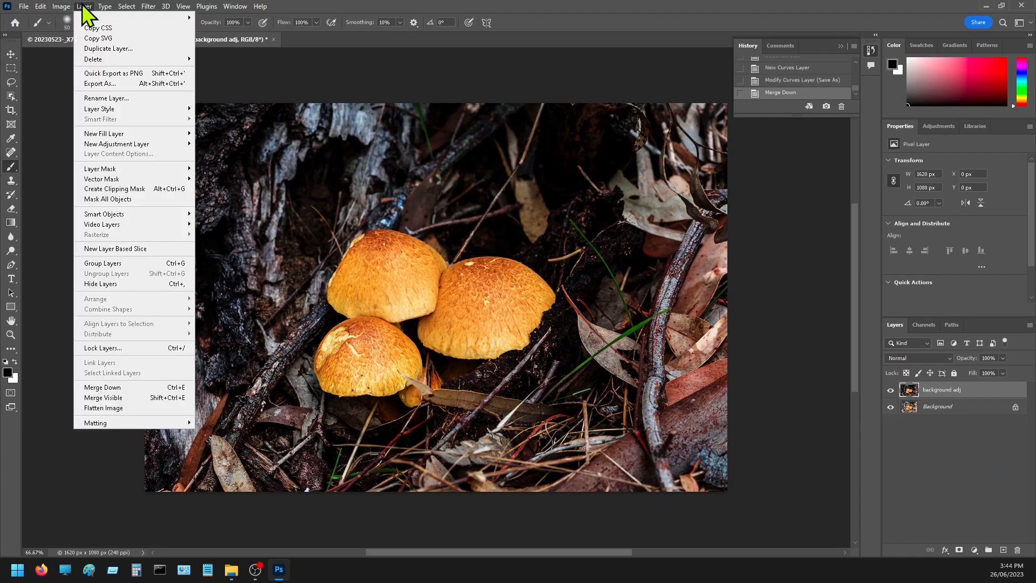
{"action": "left_click", "coordinate": [130, 407]}
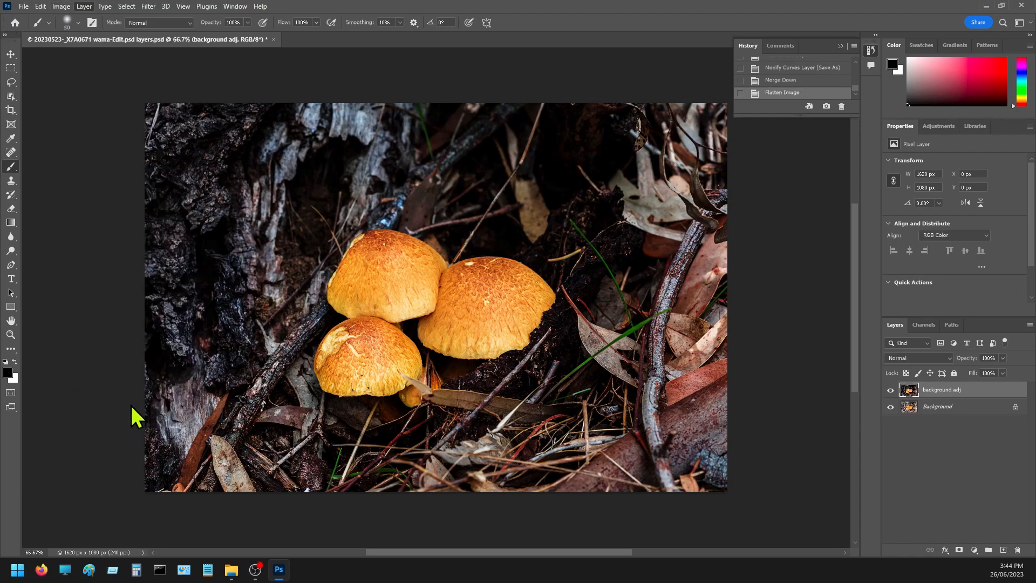